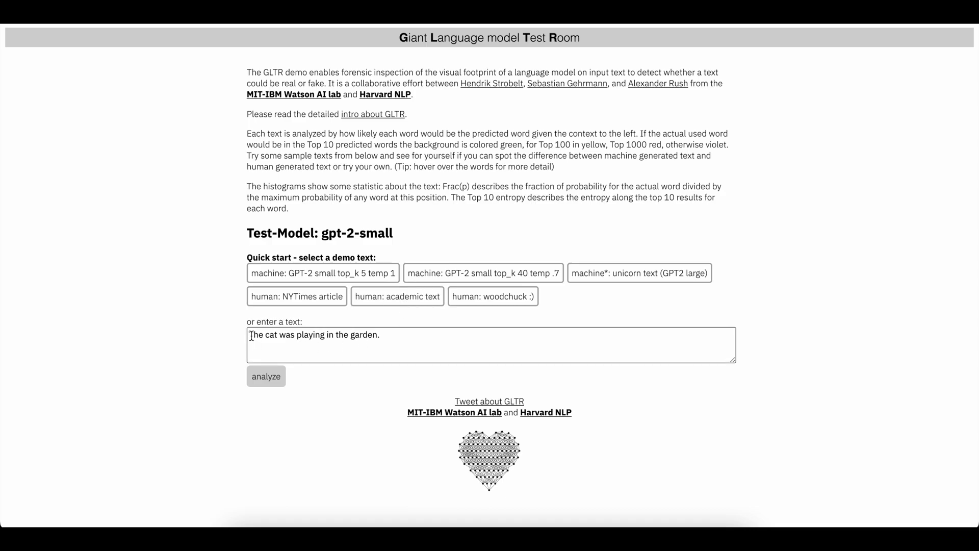
Select words of 'The cat was playing in the garden.' and run the analysis on it
drag(266, 335, 276, 336)
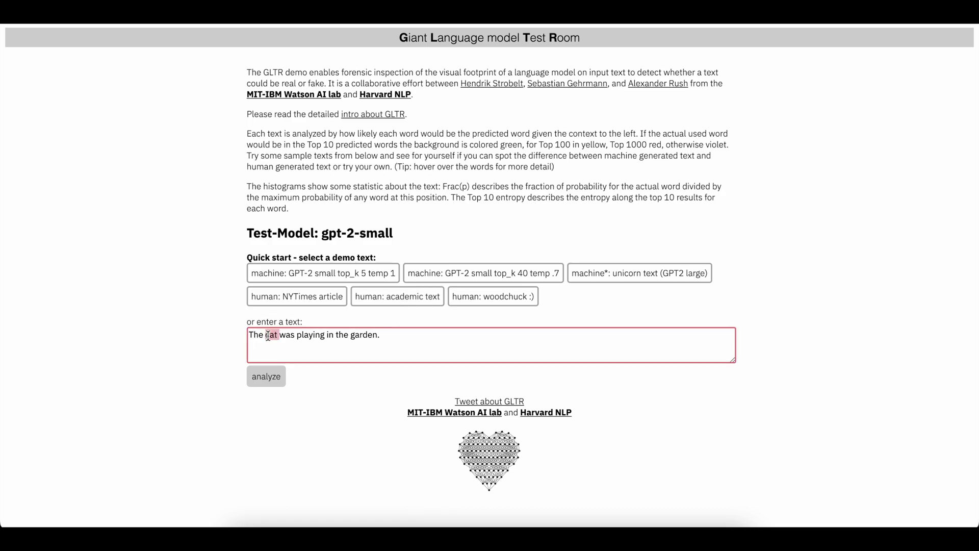
double_click(261, 337)
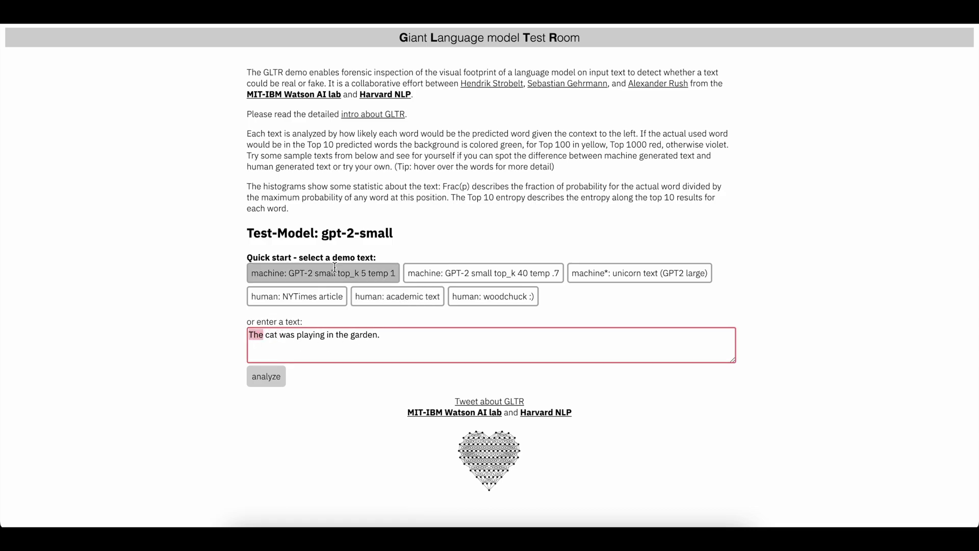
drag(319, 234, 355, 234)
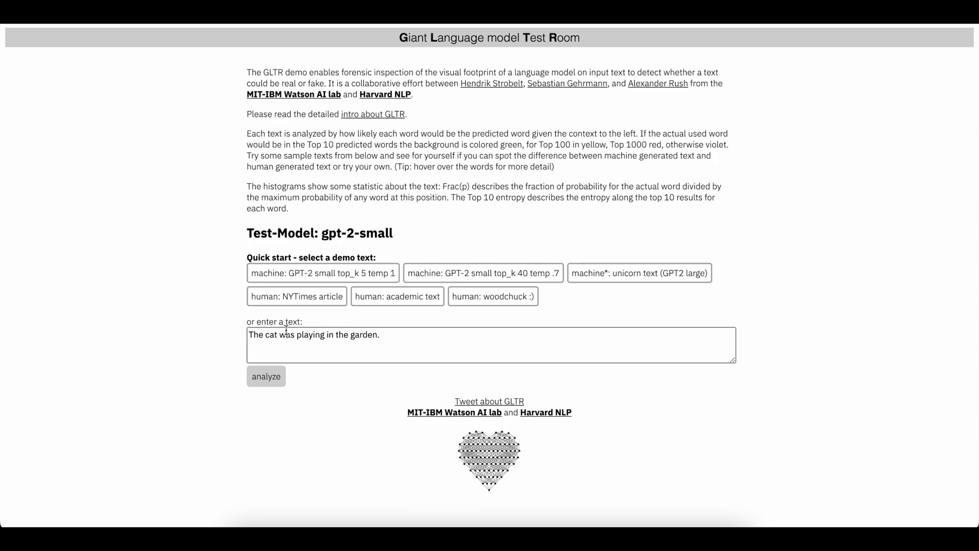
double_click(268, 335)
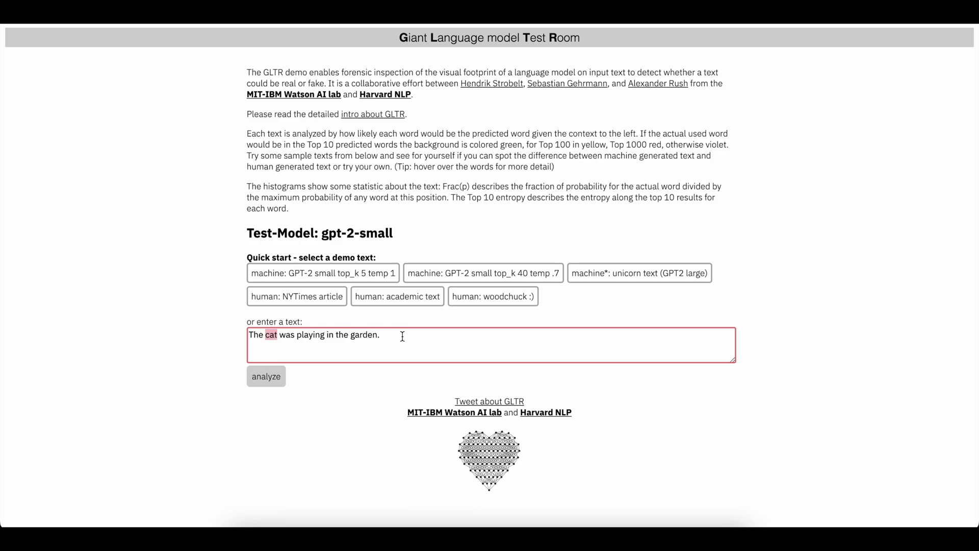
drag(402, 335, 250, 335)
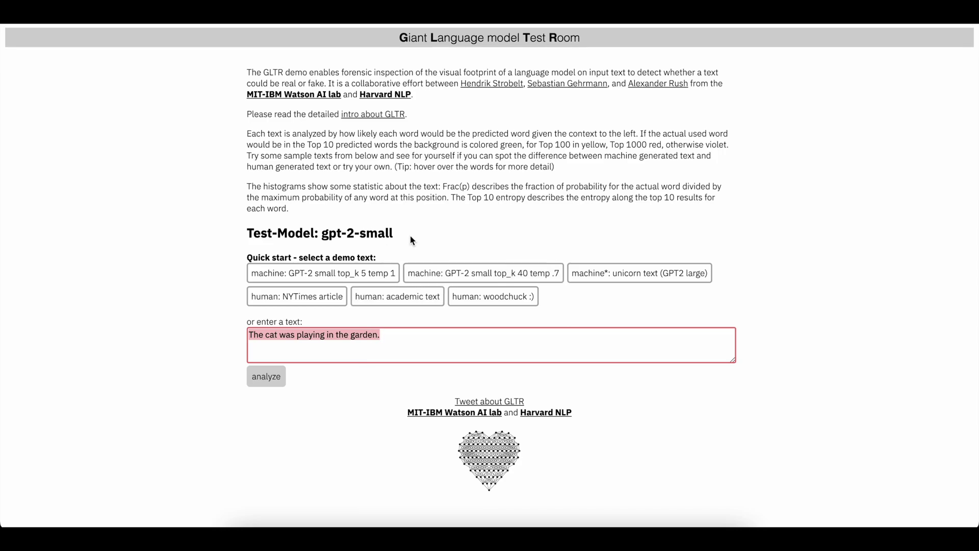
click(280, 375)
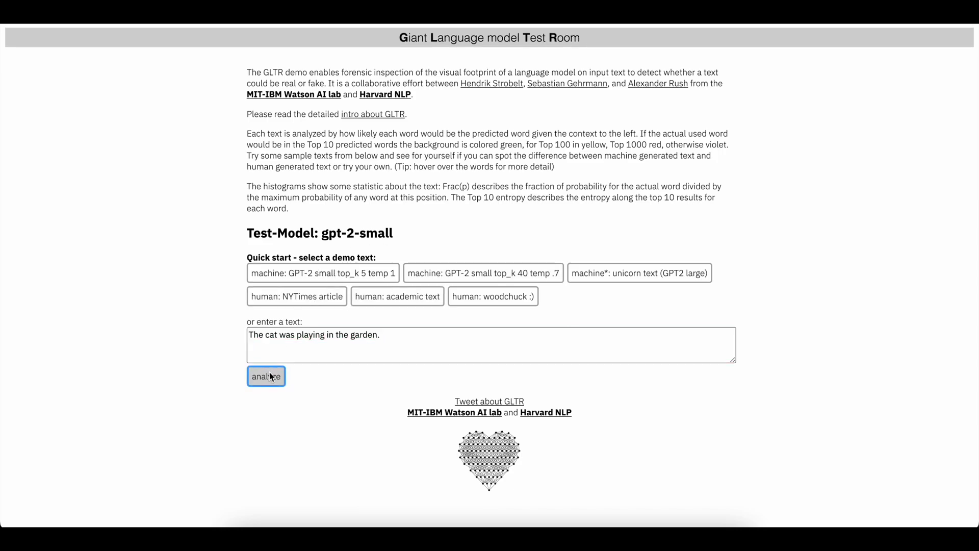
Review the histograms and colour-coded words, checking the Top K thresholds 10, 100 and 1000
scroll(274, 363, down, 2)
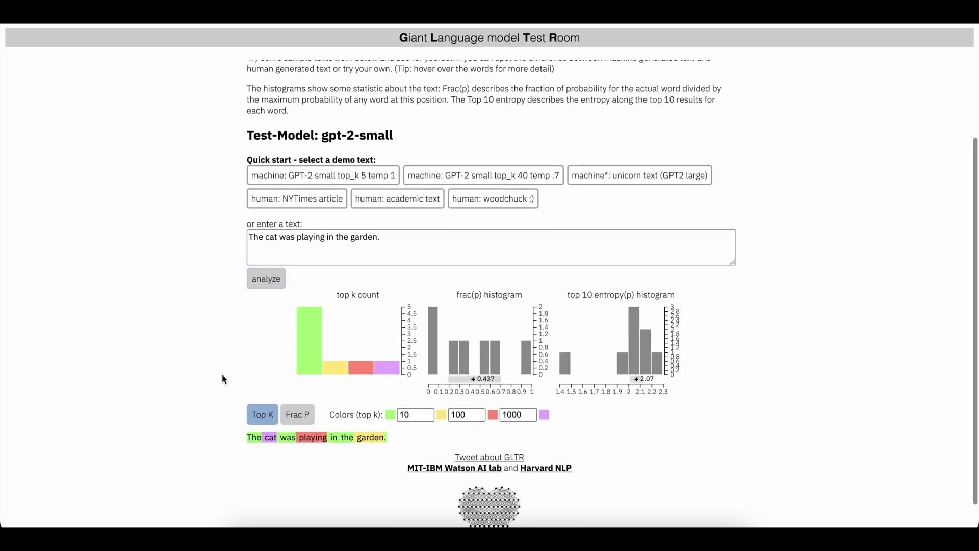
scroll(222, 374, down, 1)
click(438, 219)
key(ctrl+a)
click(203, 301)
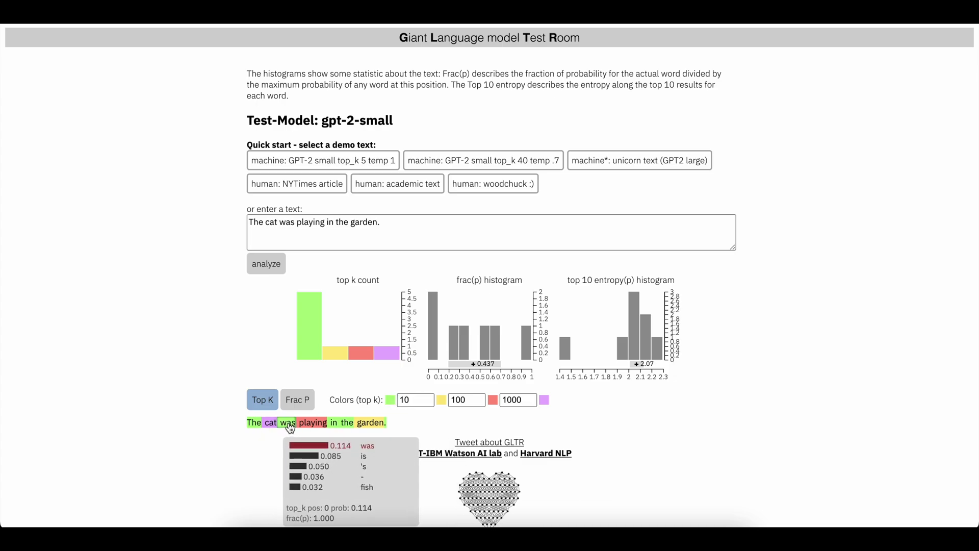
scroll(289, 427, down, 1)
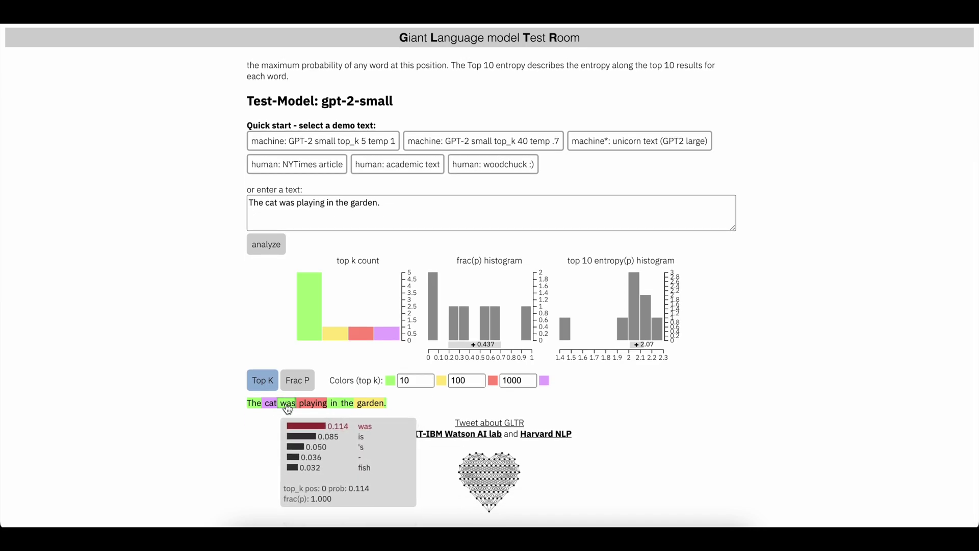
click(427, 381)
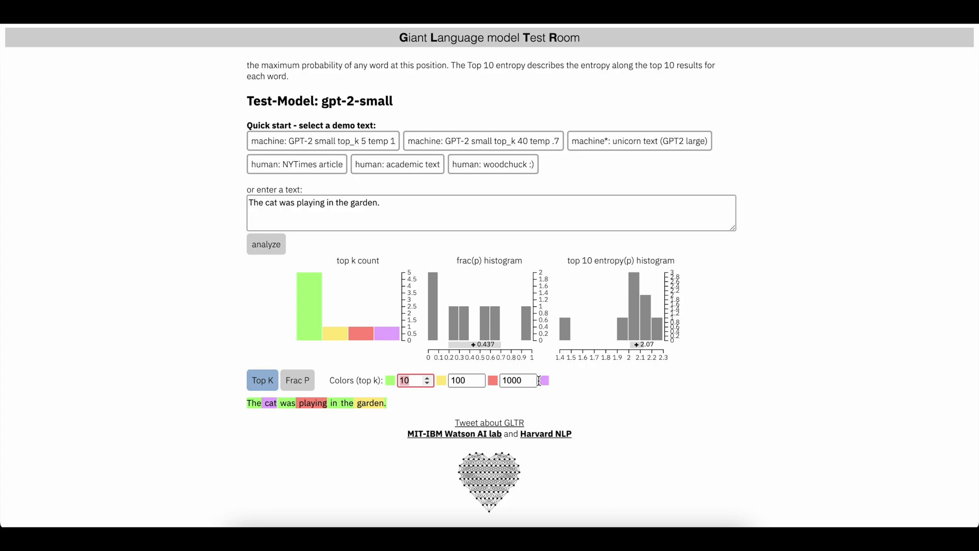
click(512, 384)
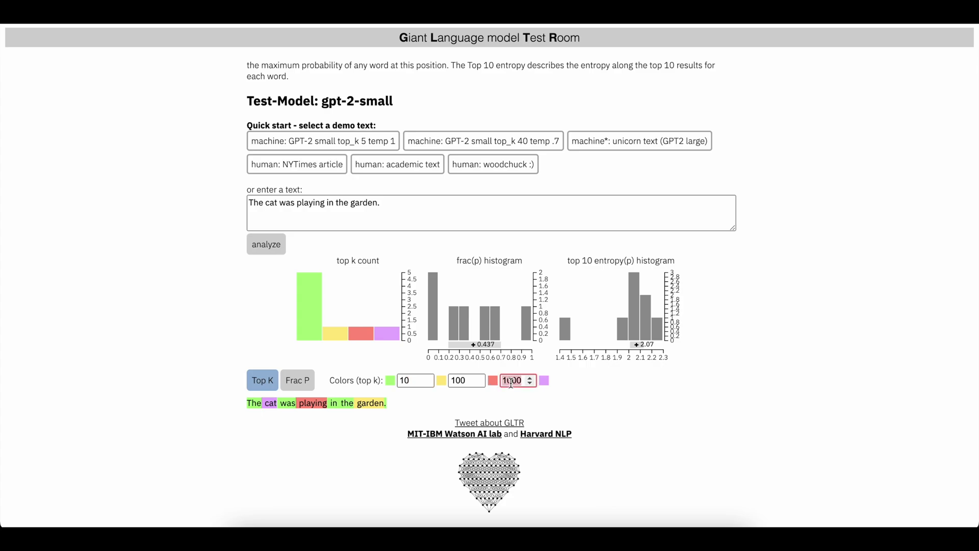
click(568, 380)
mouse_move(271, 408)
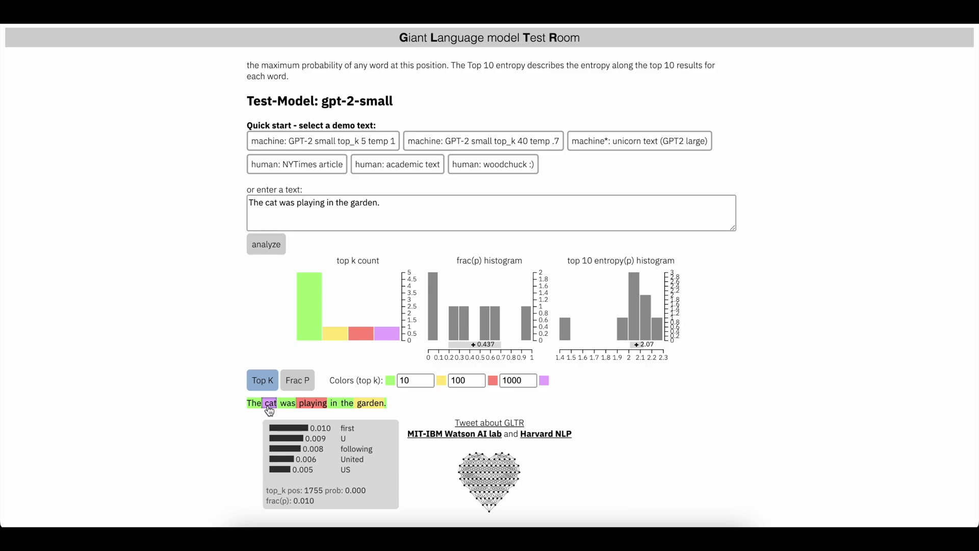
scroll(326, 222, up, 1)
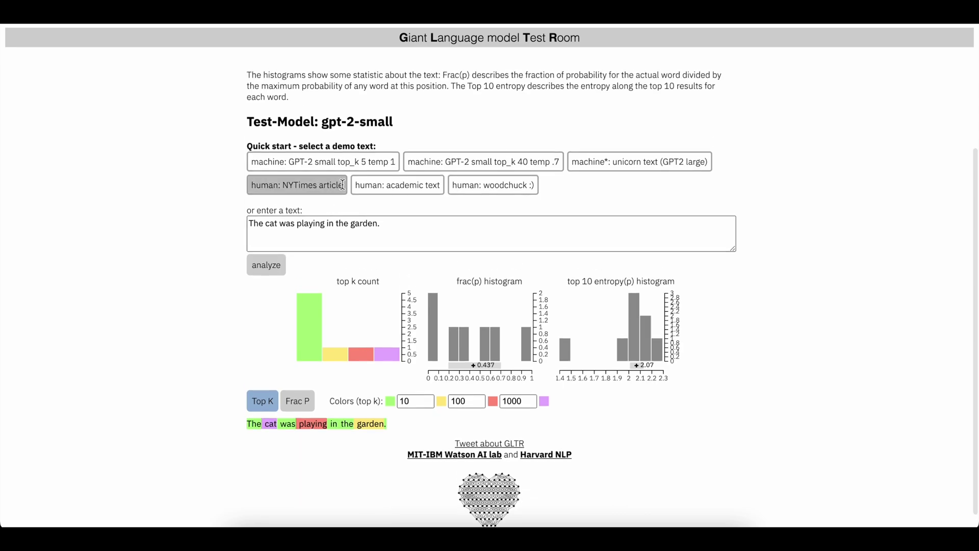
Load and analyse the Guardian interview demo transcript, scrolling through the coloured result
click(304, 163)
scroll(332, 304, down, 5)
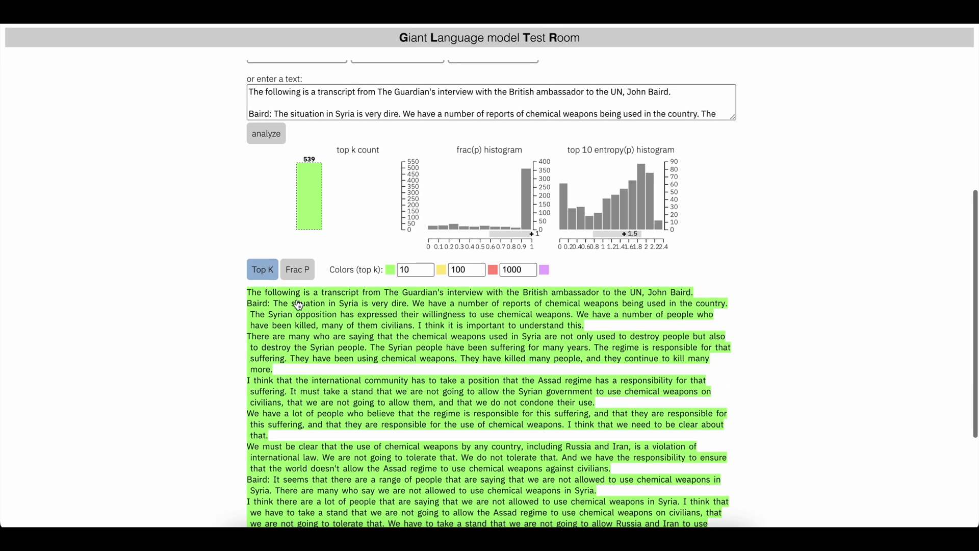
scroll(280, 315, down, 2)
scroll(257, 276, up, 3)
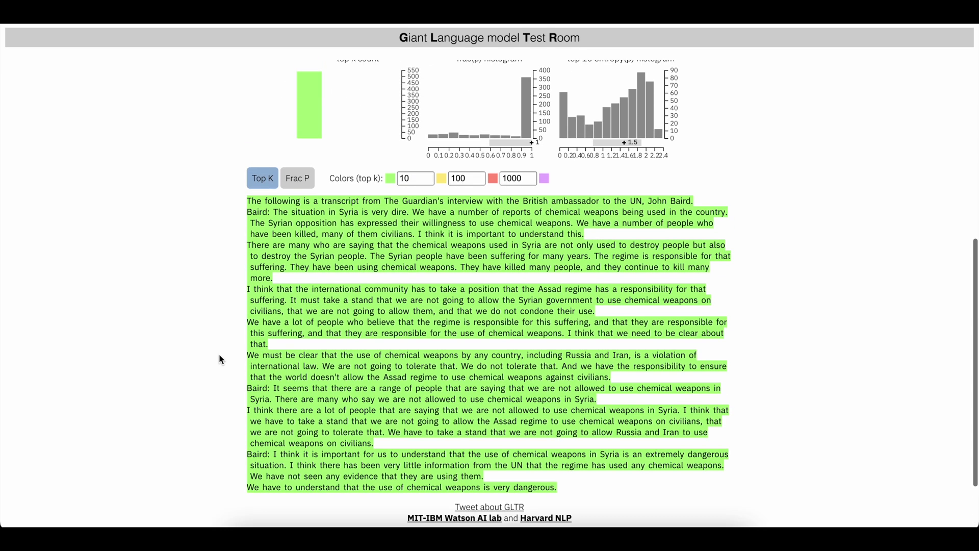
mouse_move(330, 226)
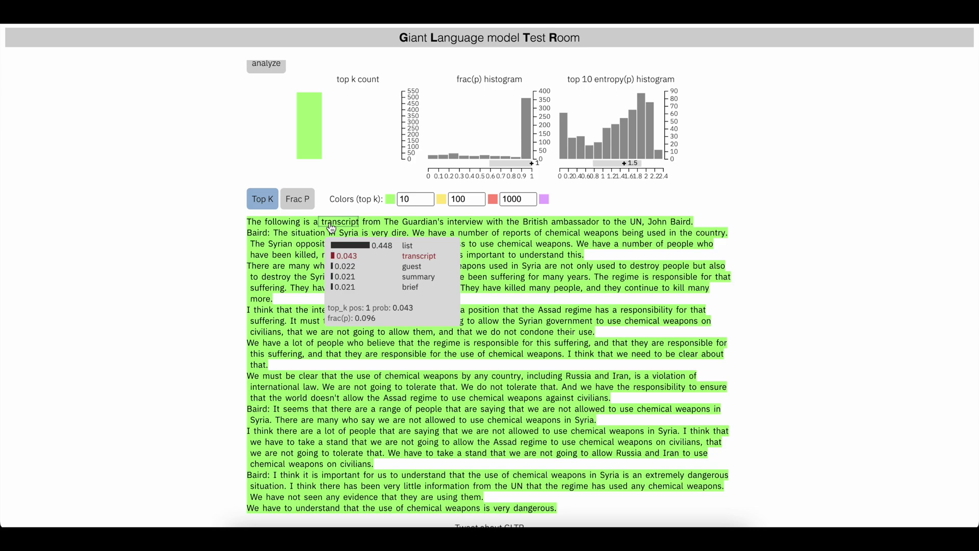
scroll(332, 228, up, 5)
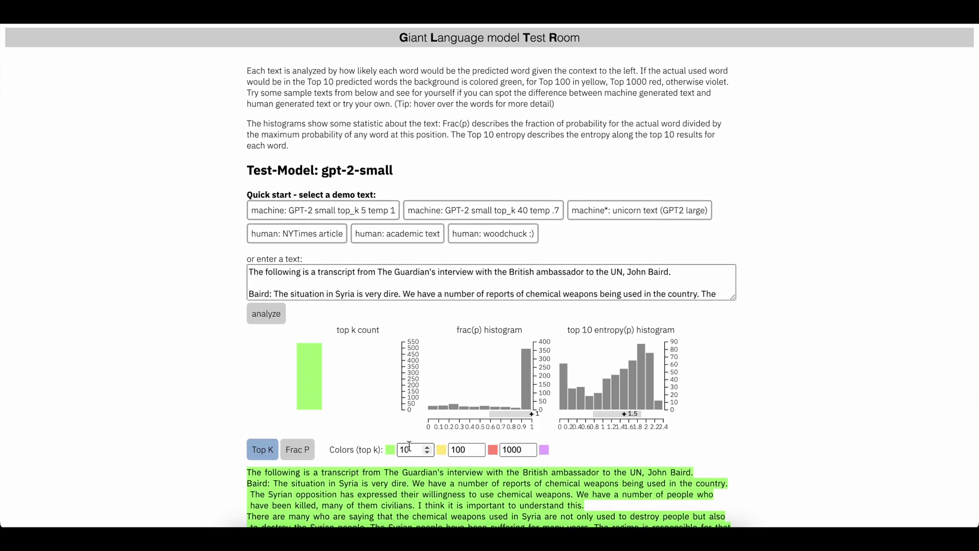
Lower the yellow band's Top K threshold from 100 to 30
double_click(459, 450)
text(5)
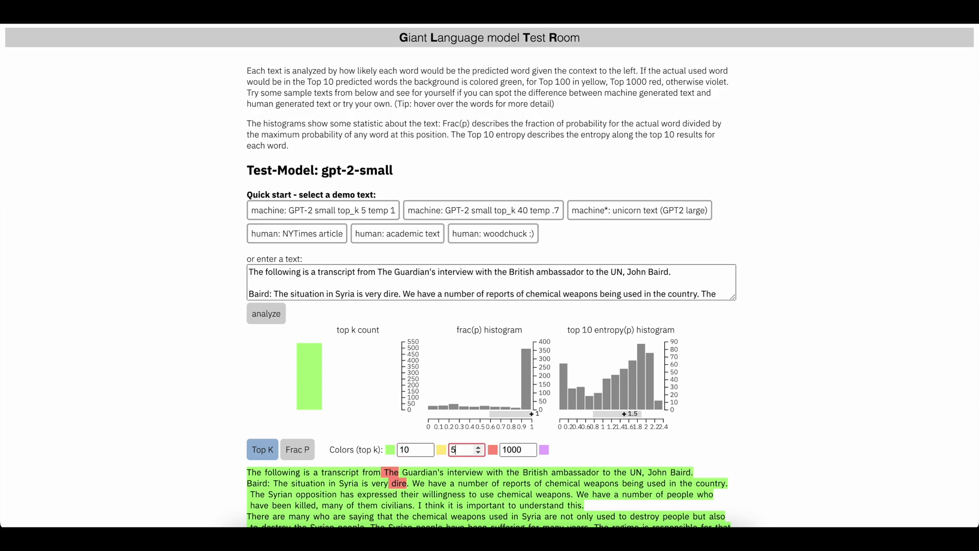
text(0)
scroll(468, 306, down, 6)
mouse_move(468, 254)
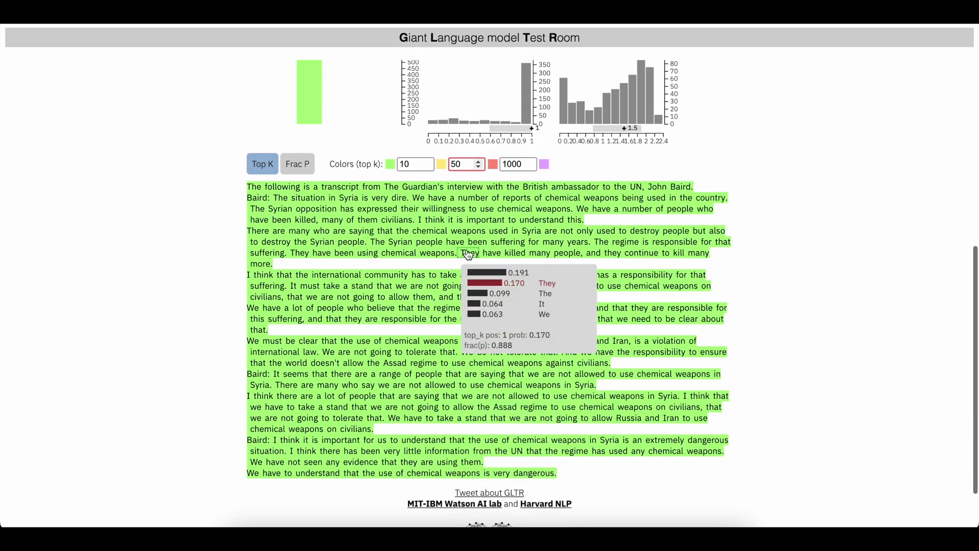
key(BackSpace)
key(BackSpace)
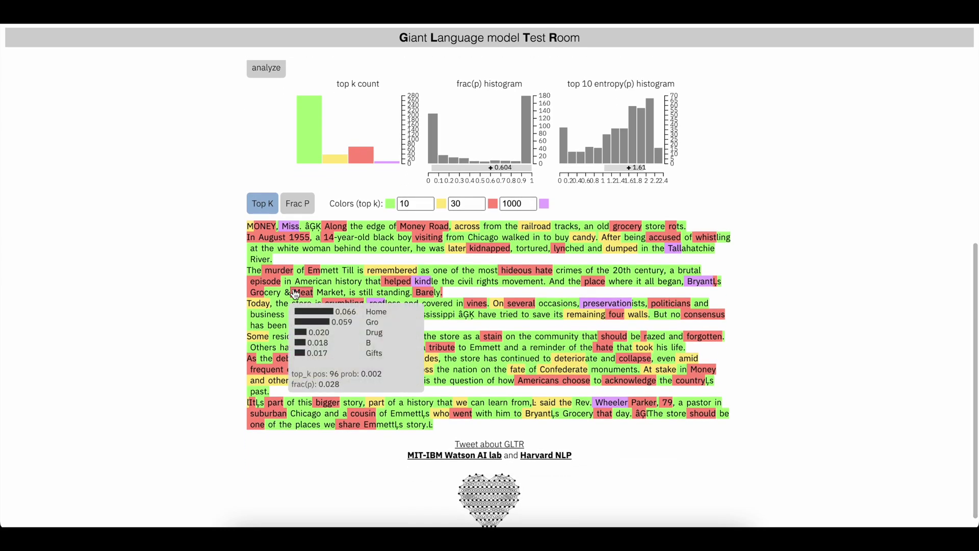
Scroll through the colour-coded NYTimes article analysis with the yellow band at top 30
scroll(772, 259, up, 1)
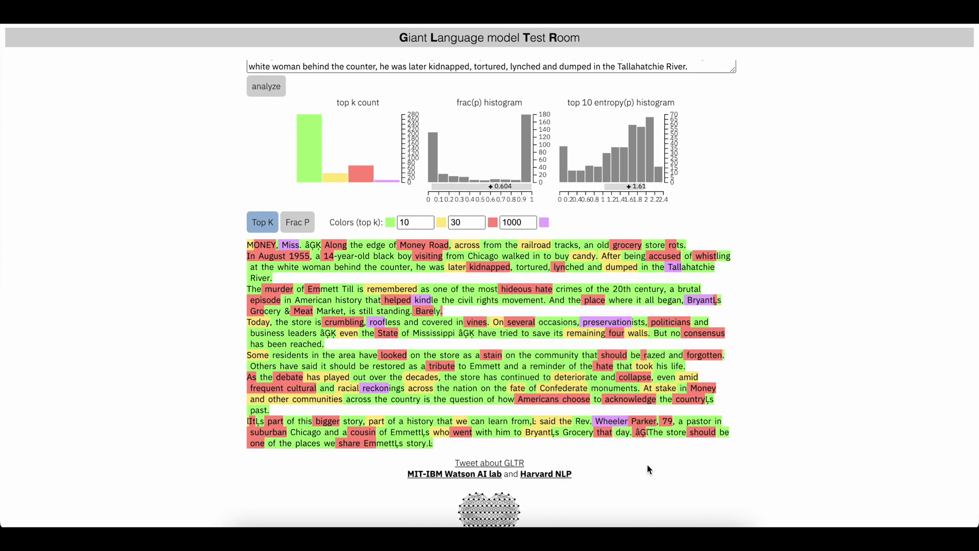
scroll(692, 423, up, 1)
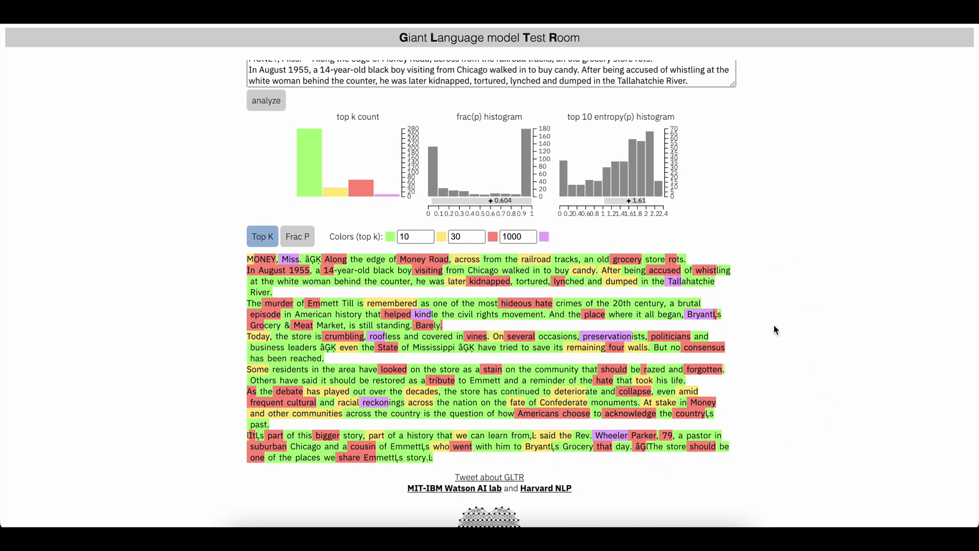
scroll(800, 298, up, 1)
scroll(799, 298, down, 1)
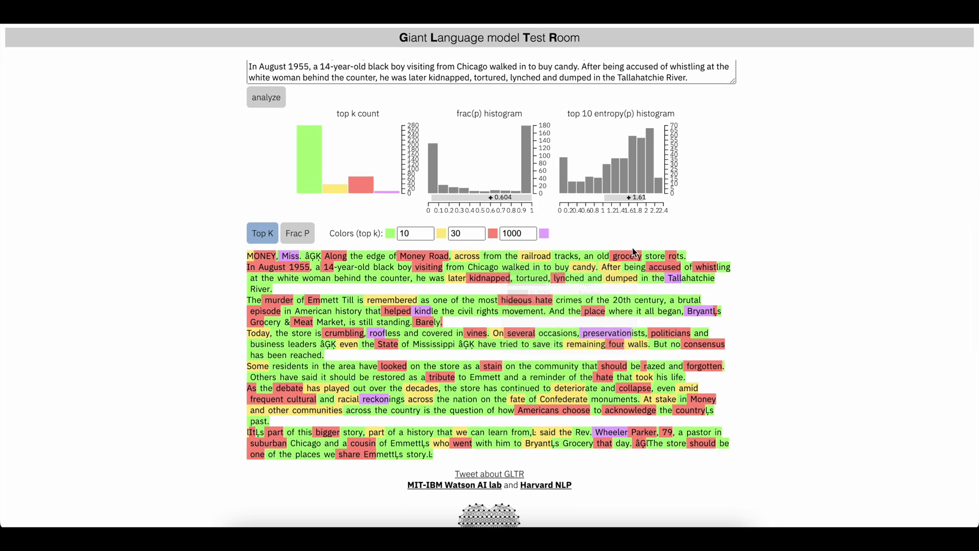
scroll(492, 389, down, 1)
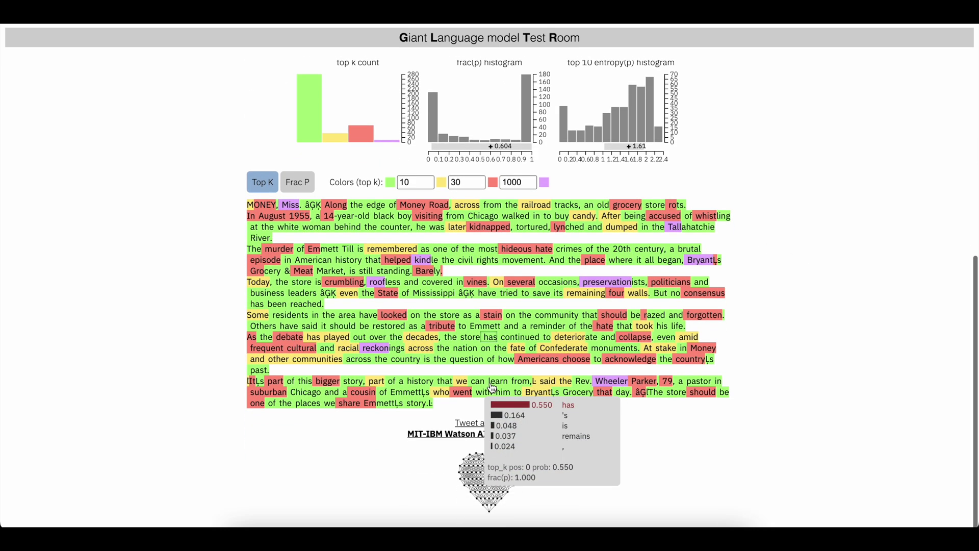
scroll(179, 390, up, 6)
scroll(179, 389, down, 4)
scroll(179, 390, up, 2)
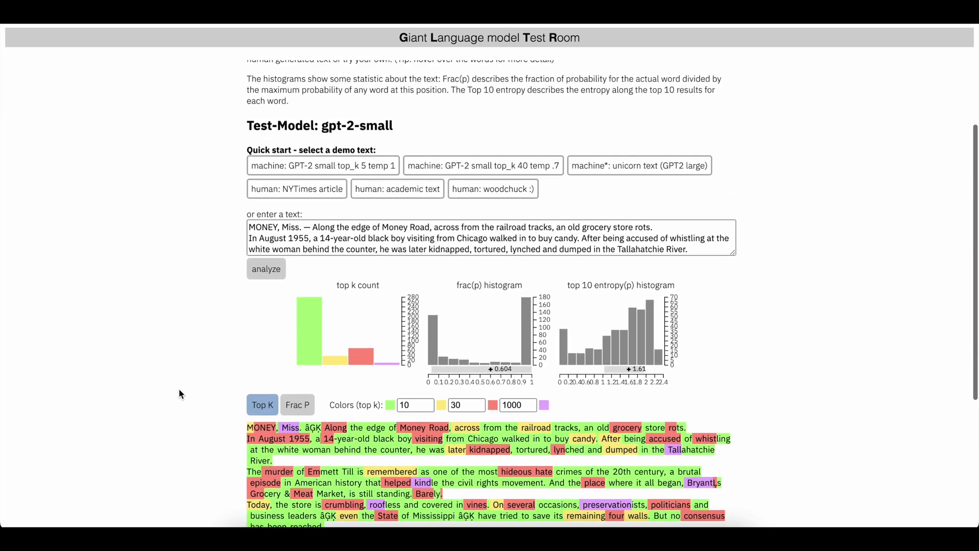
Analyse the academic demo text and widen the yellow band threshold from 30 to 100
click(404, 189)
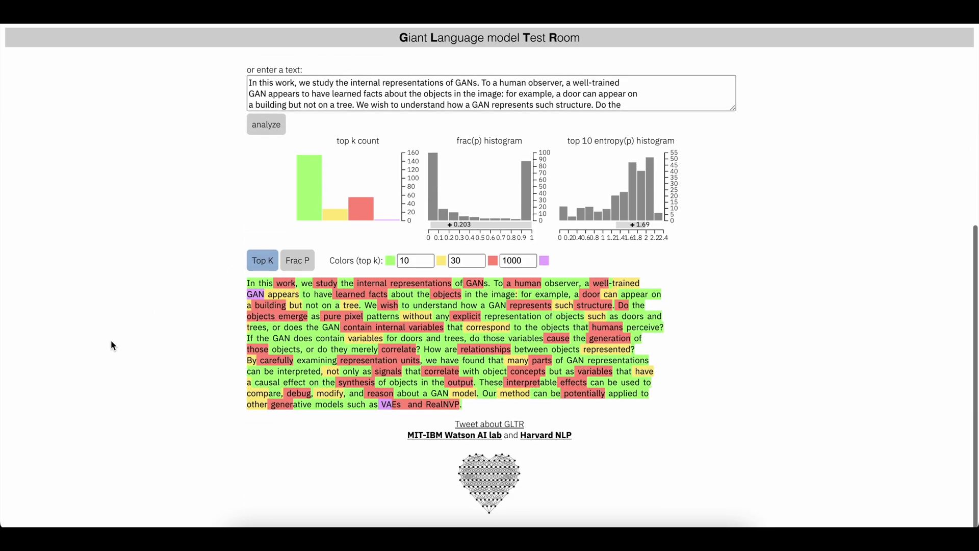
click(467, 261)
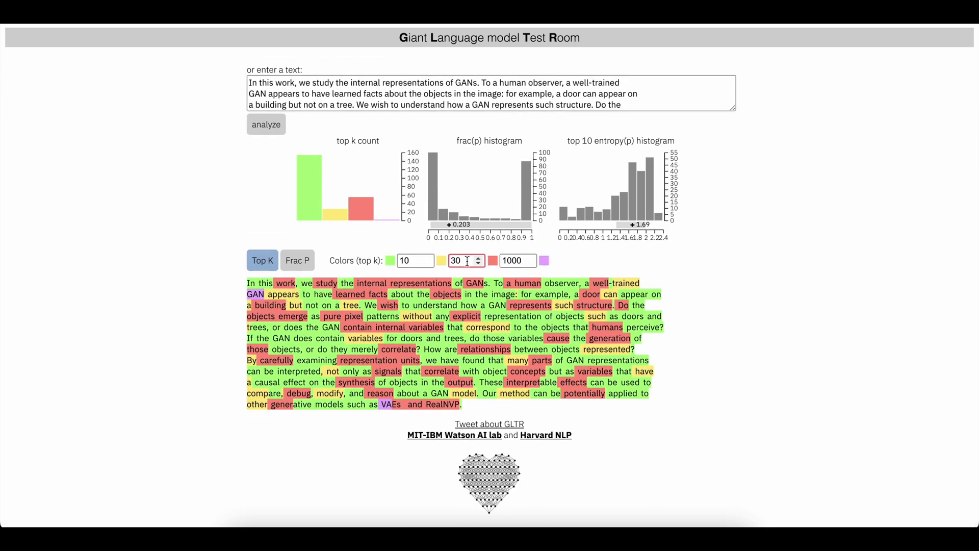
double_click(467, 261)
text(100)
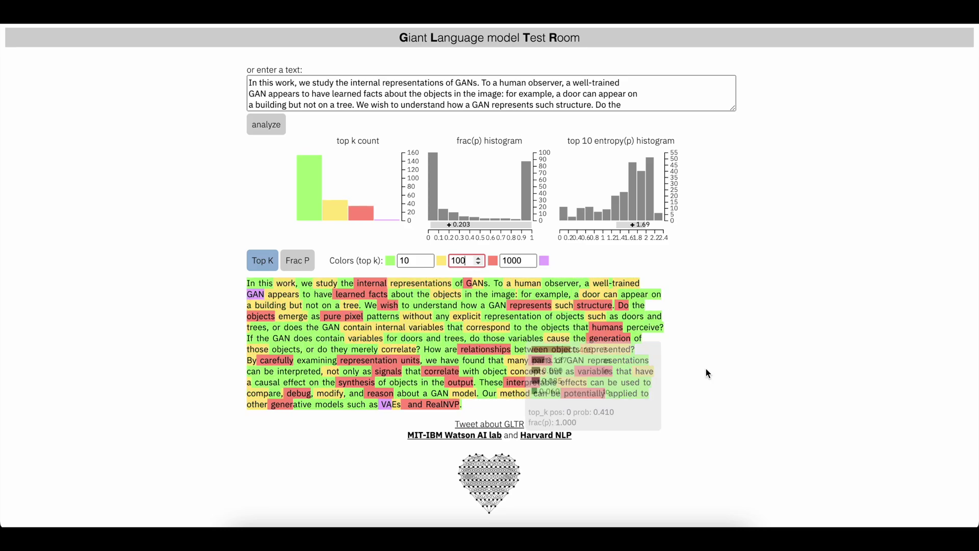
click(749, 341)
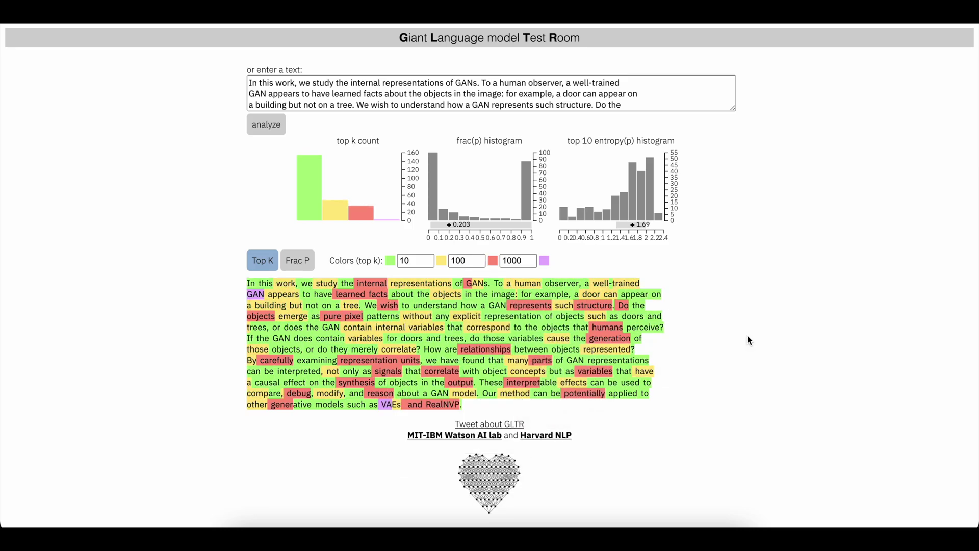
scroll(748, 340, up, 2)
scroll(748, 340, down, 2)
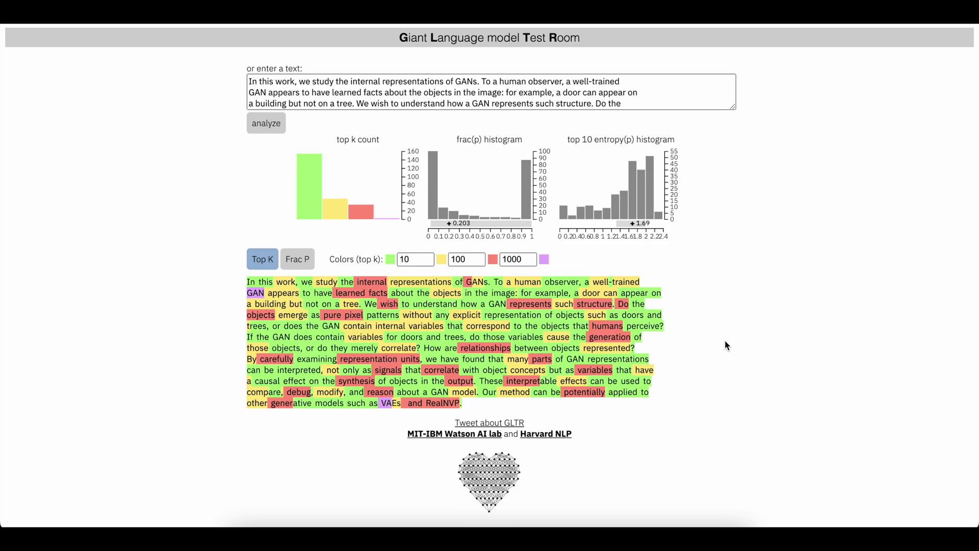
scroll(724, 339, up, 5)
scroll(724, 339, down, 3)
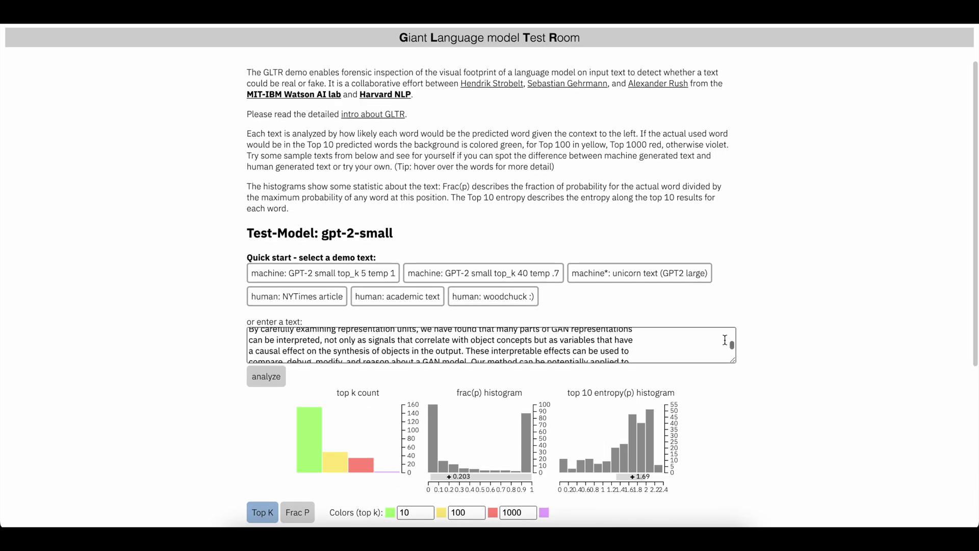
scroll(786, 405, down, 4)
drag(733, 168, 743, 312)
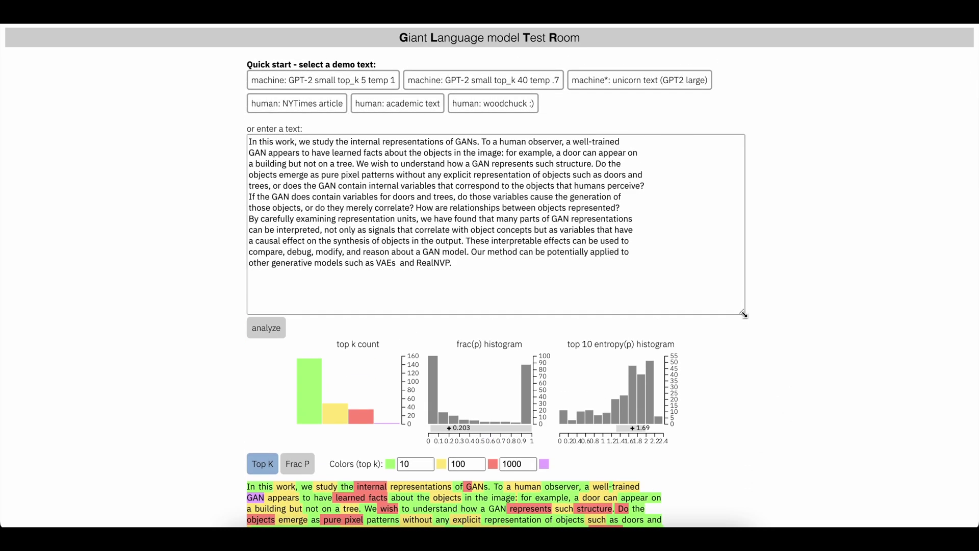
Delete all the demo text from the GLTR input box
click(686, 281)
key(ctrl+a)
key(BackSpace)
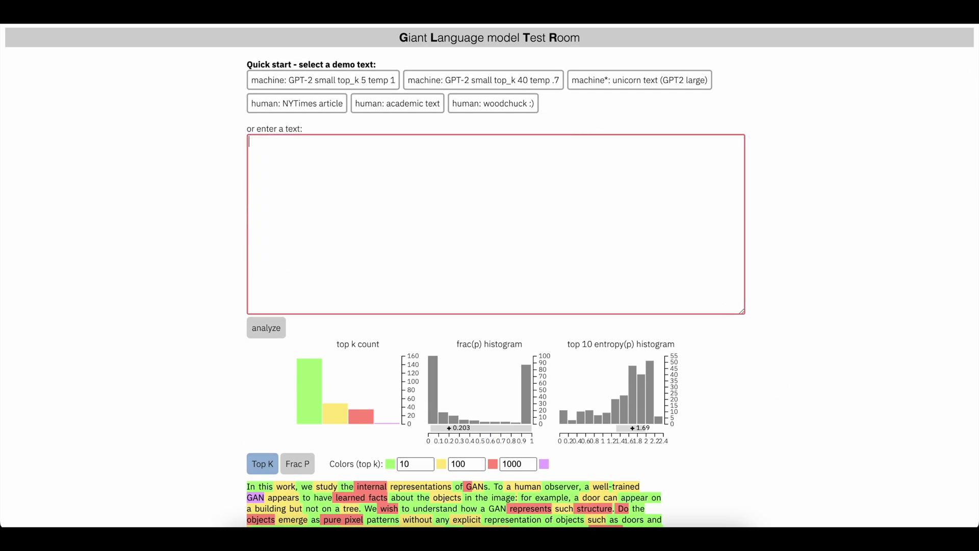
scroll(793, 350, up, 3)
Select the essay body from 'Trauma' down to 'for the day.'
scroll(793, 350, up, 2)
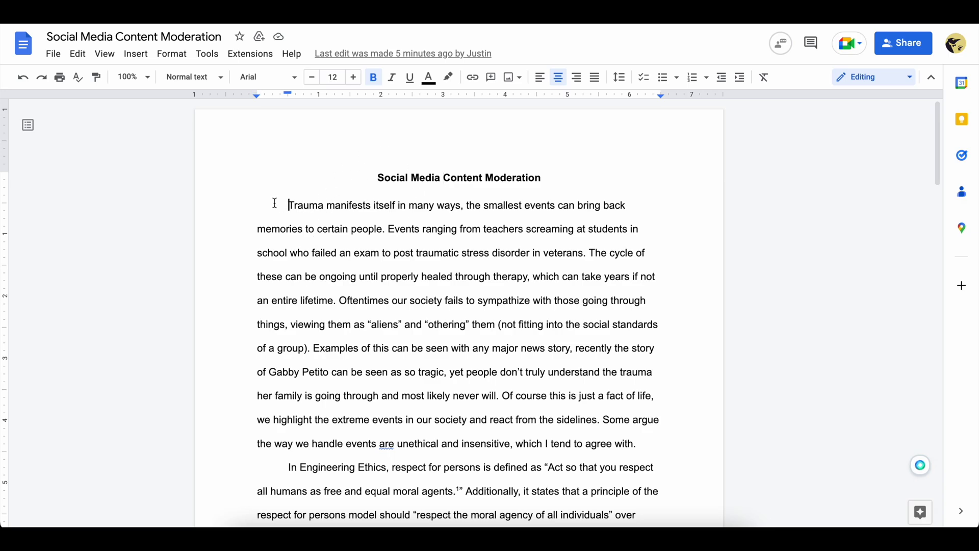
drag(274, 204, 657, 444)
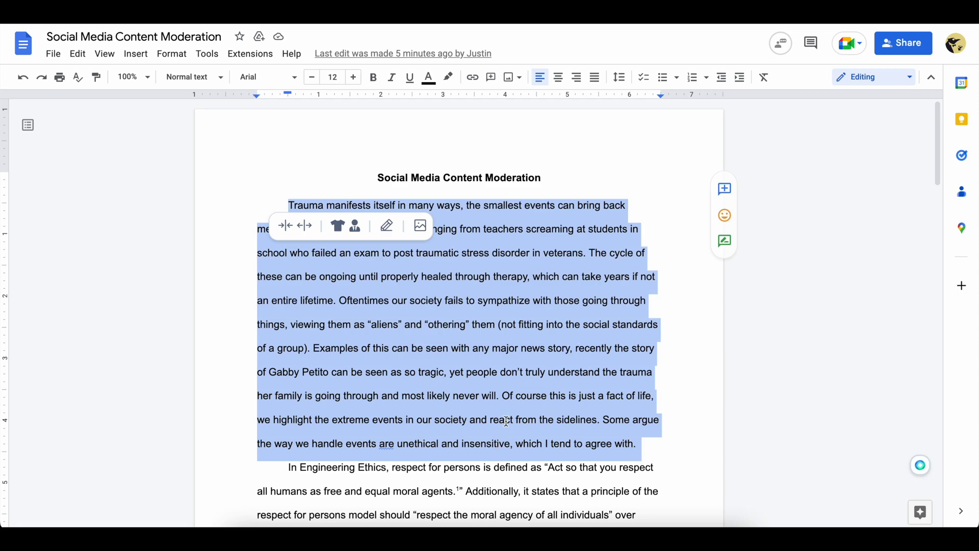
click(521, 318)
scroll(521, 319, down, 1)
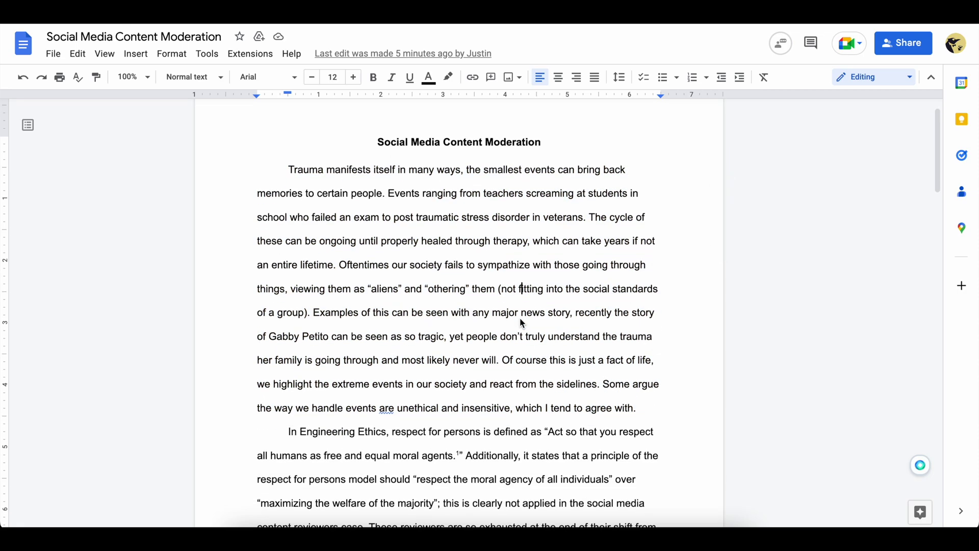
scroll(442, 124, up, 1)
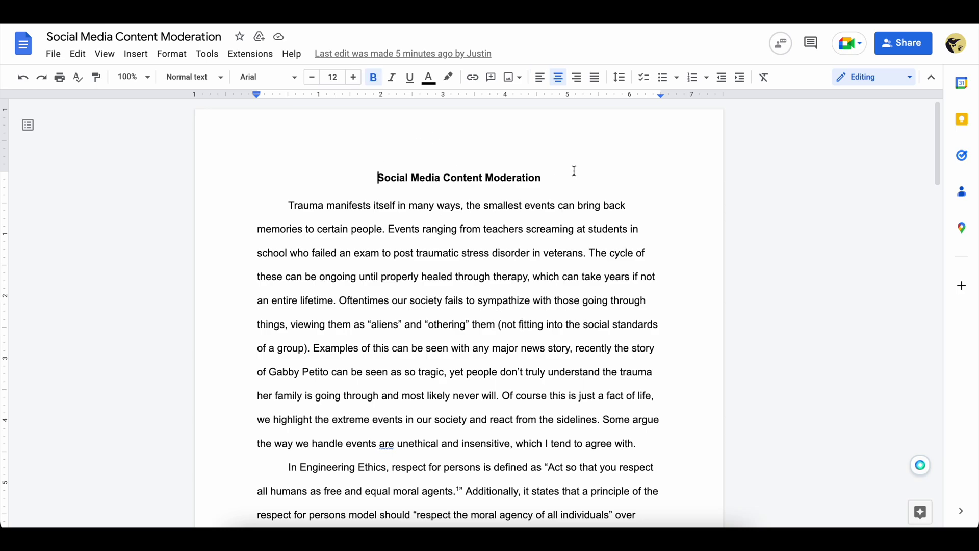
drag(573, 168, 378, 177)
click(378, 177)
scroll(362, 273, down, 1)
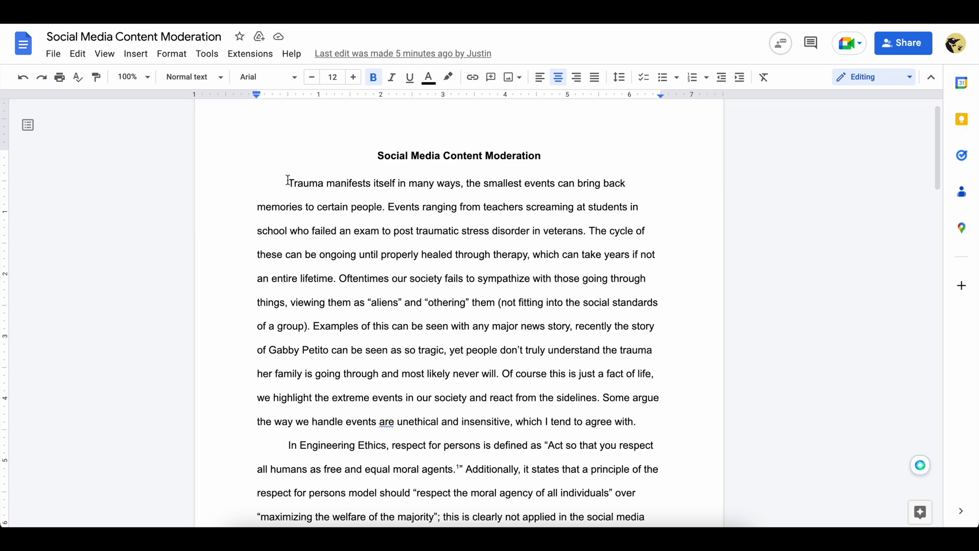
drag(289, 182, 559, 507)
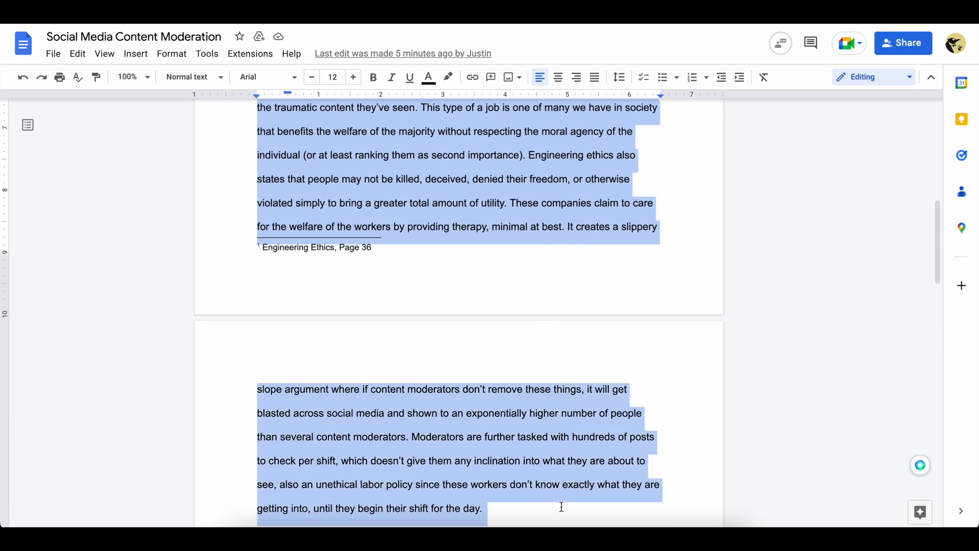
scroll(562, 506, up, 10)
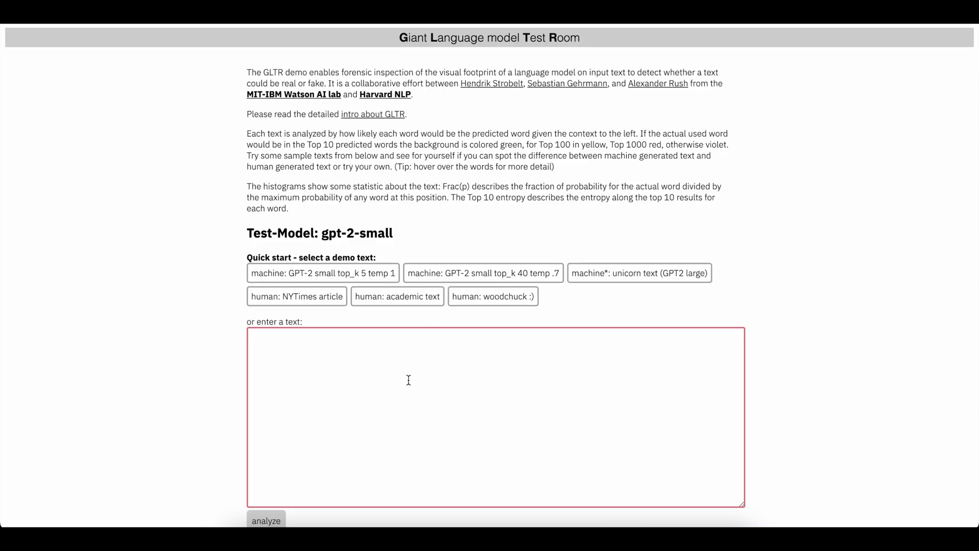
Paste the content moderation essay into GLTR and analyse it
key(ctrl+v)
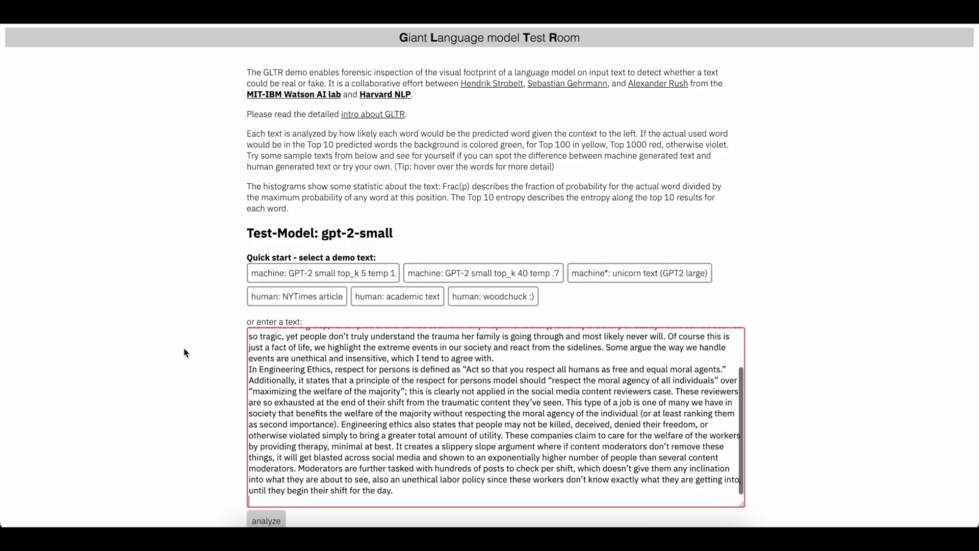
scroll(184, 347, down, 3)
click(268, 346)
scroll(200, 402, down, 4)
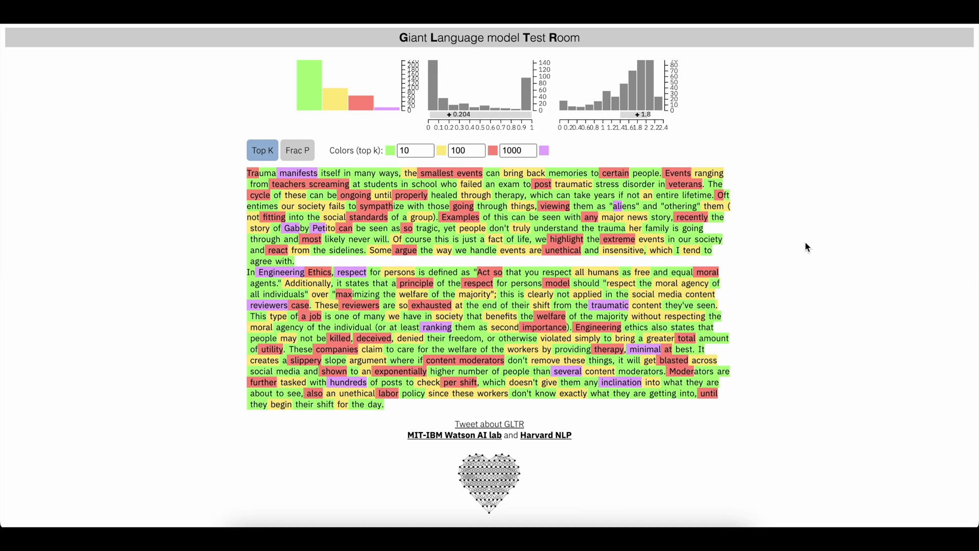
Scroll through the essay's colour-coded words and the top k and entropy histograms
scroll(801, 227, up, 1)
scroll(801, 227, up, 1)
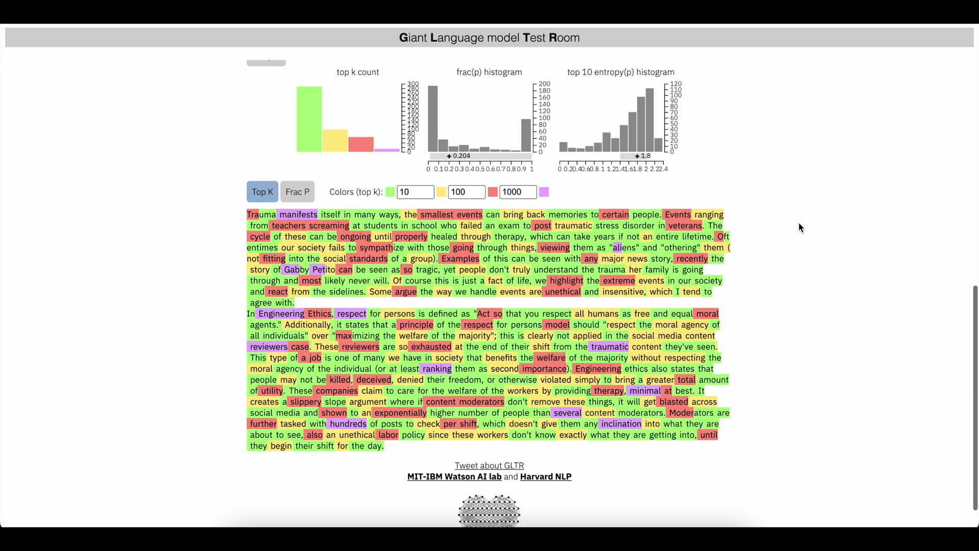
scroll(801, 227, down, 1)
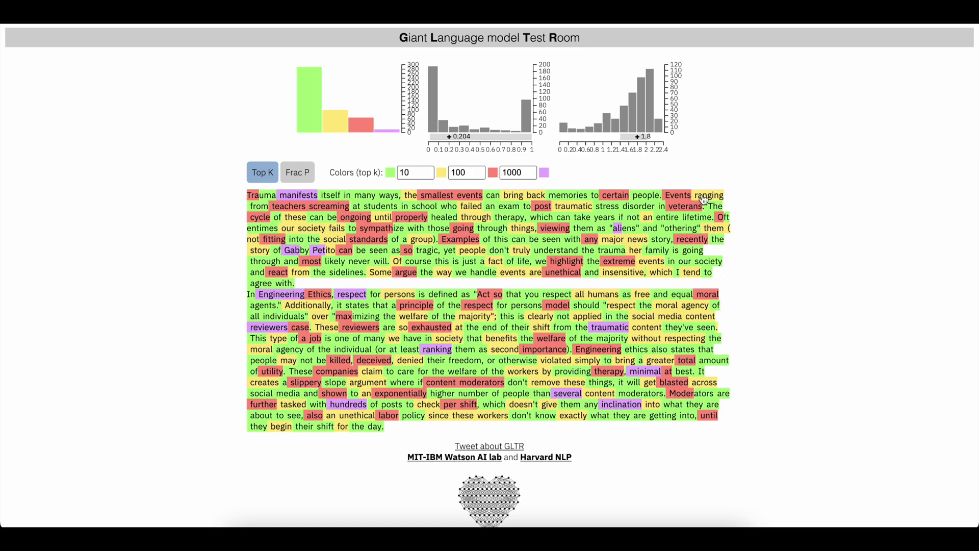
scroll(838, 225, up, 1)
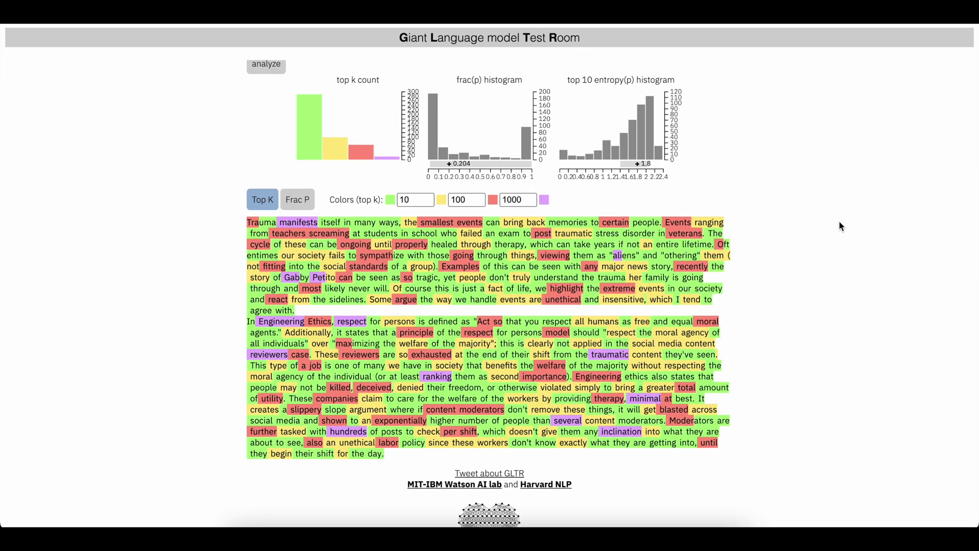
scroll(840, 222, up, 2)
scroll(839, 221, down, 4)
scroll(840, 221, up, 18)
scroll(839, 221, down, 18)
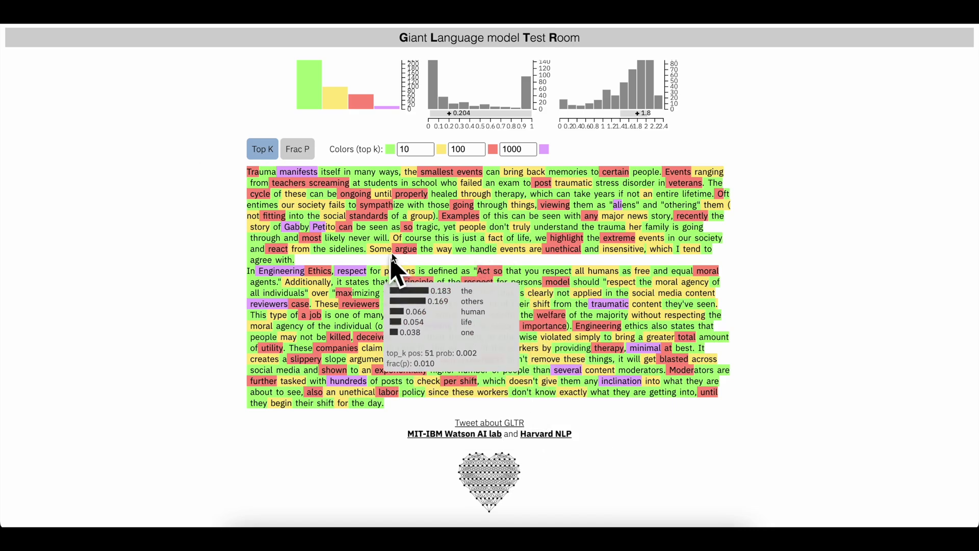
scroll(179, 364, up, 8)
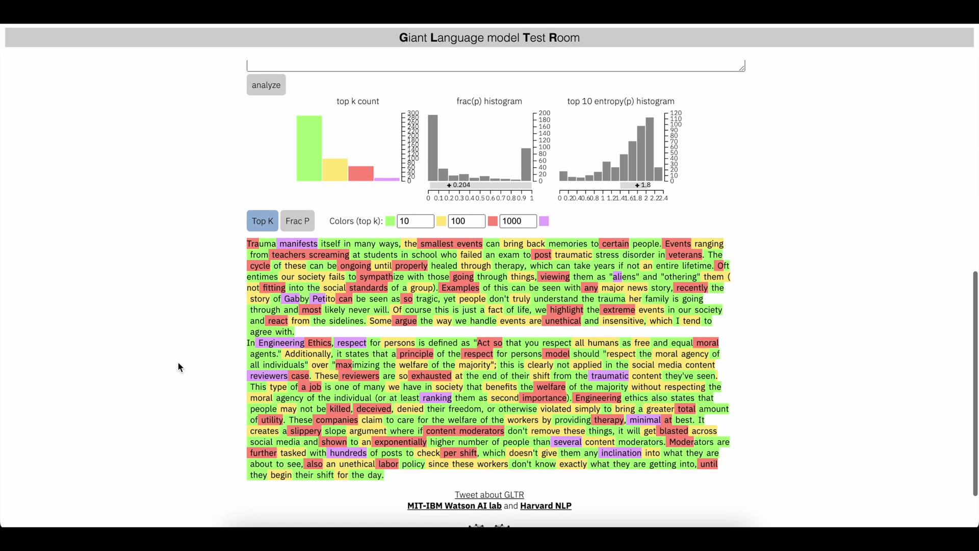
scroll(177, 367, up, 3)
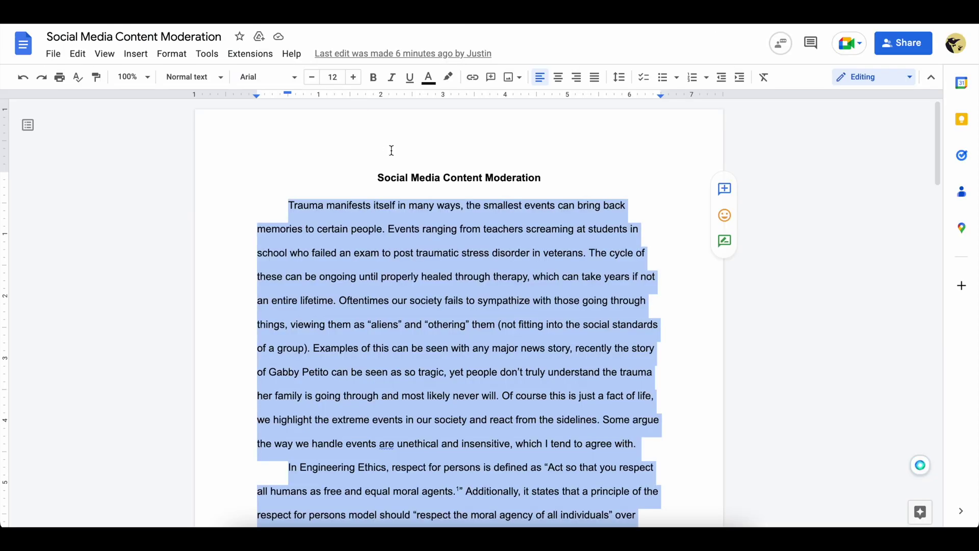
Enter the HyperWrite prompt 'Why social media content moderation is important to a society'
click(392, 176)
double_click(389, 178)
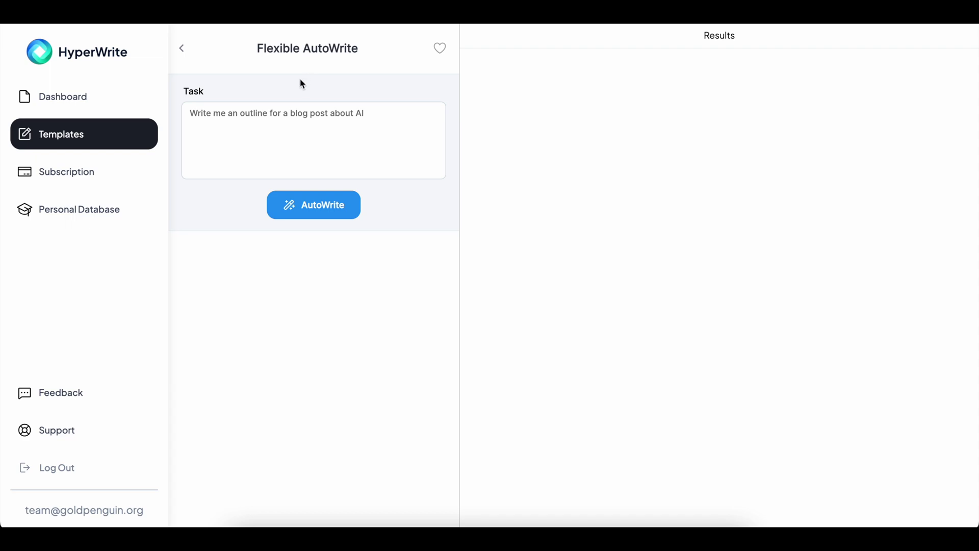
click(291, 115)
text(Why social media c)
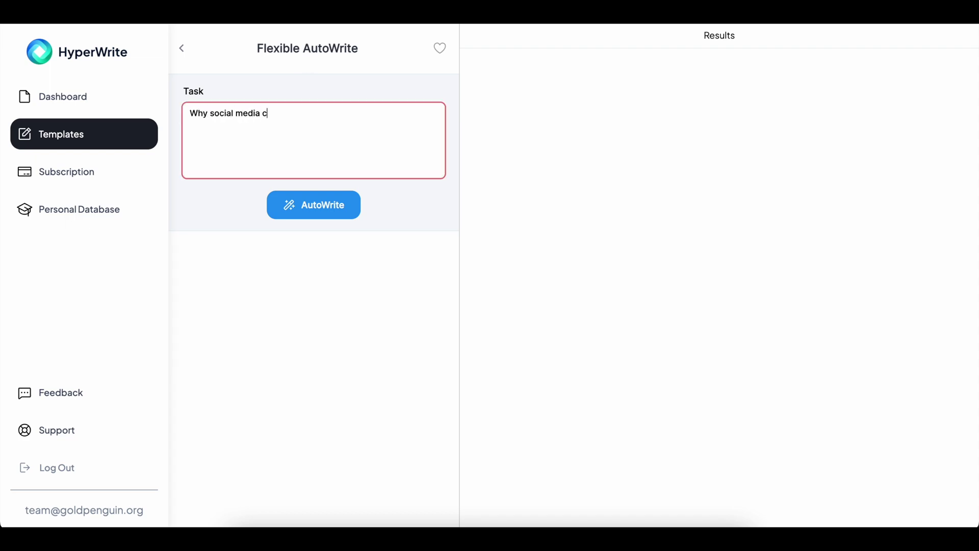
text(ontent moderation is important )
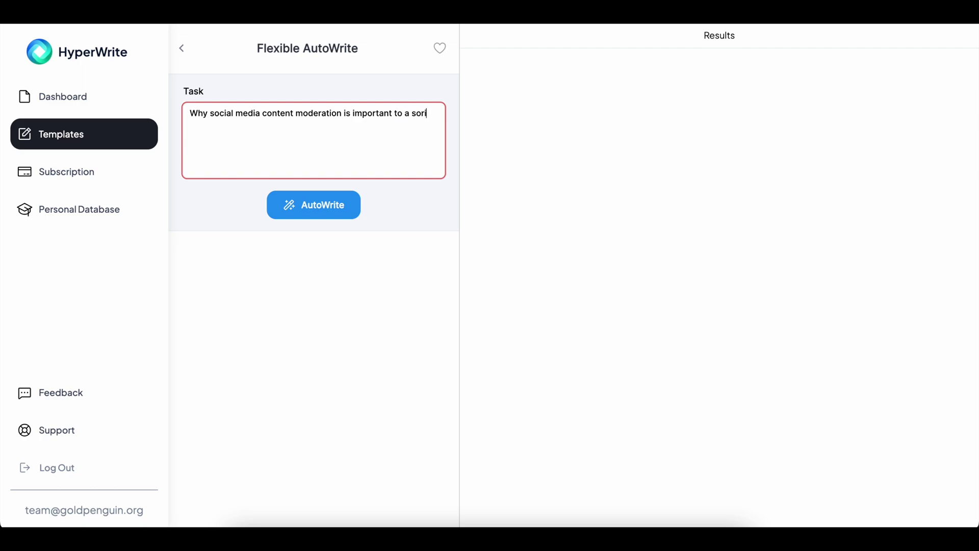
text(to a society)
Generate AutoWrite results and open the third one as a document
click(312, 205)
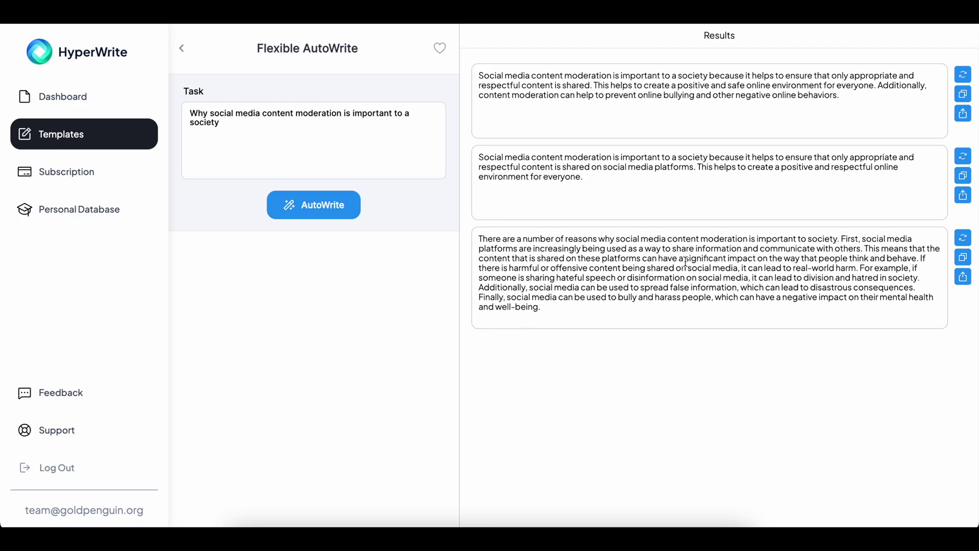
drag(616, 321, 474, 234)
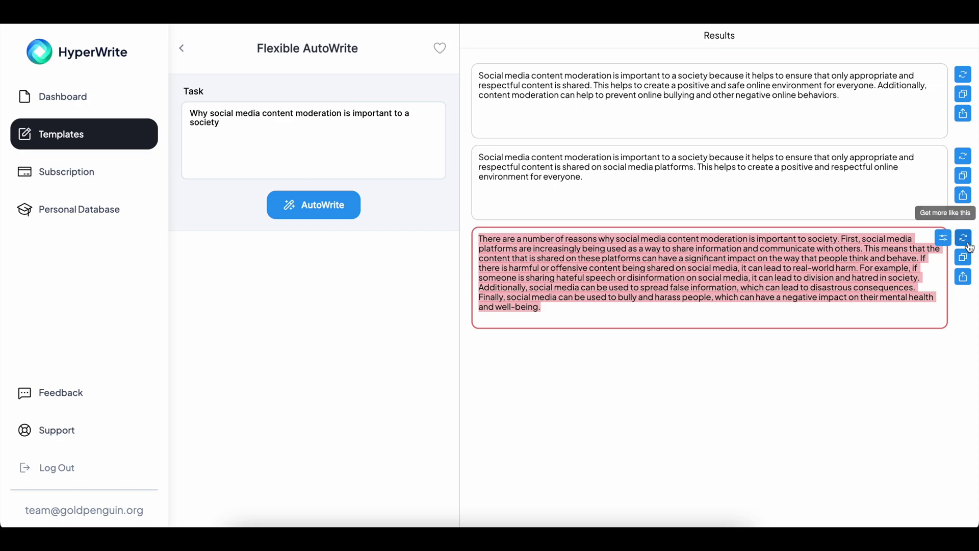
click(962, 277)
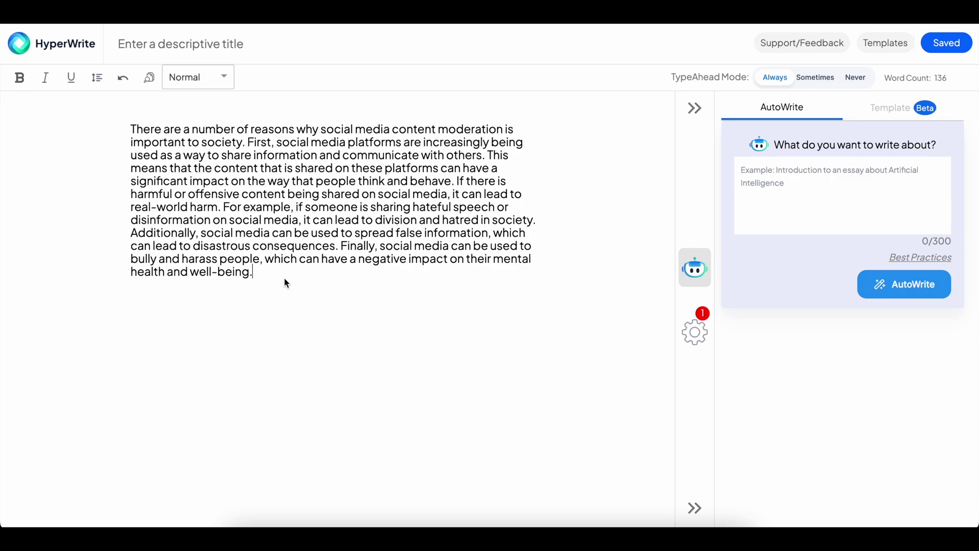
Add an AutoWrite suggestion as a second paragraph and select the whole essay
key(Return)
click(870, 299)
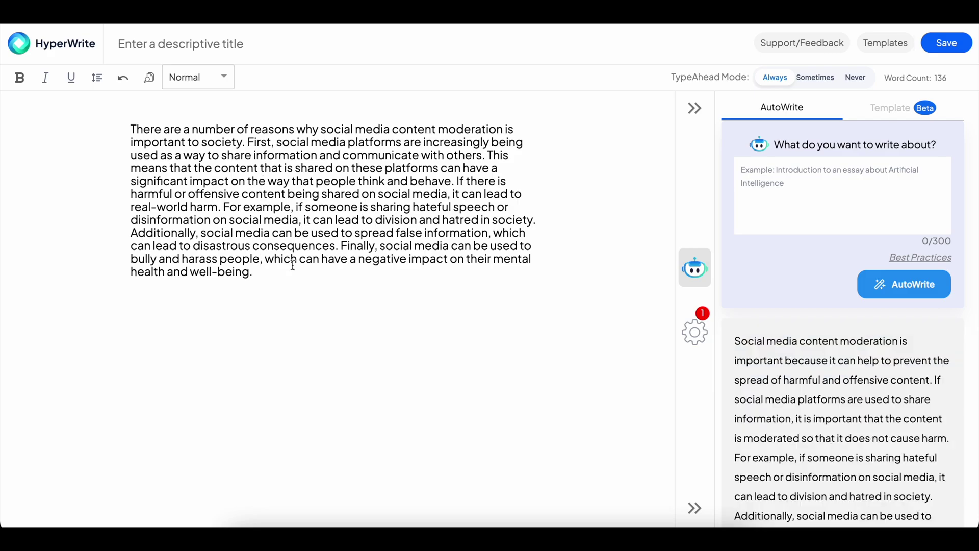
click(813, 426)
scroll(838, 424, down, 5)
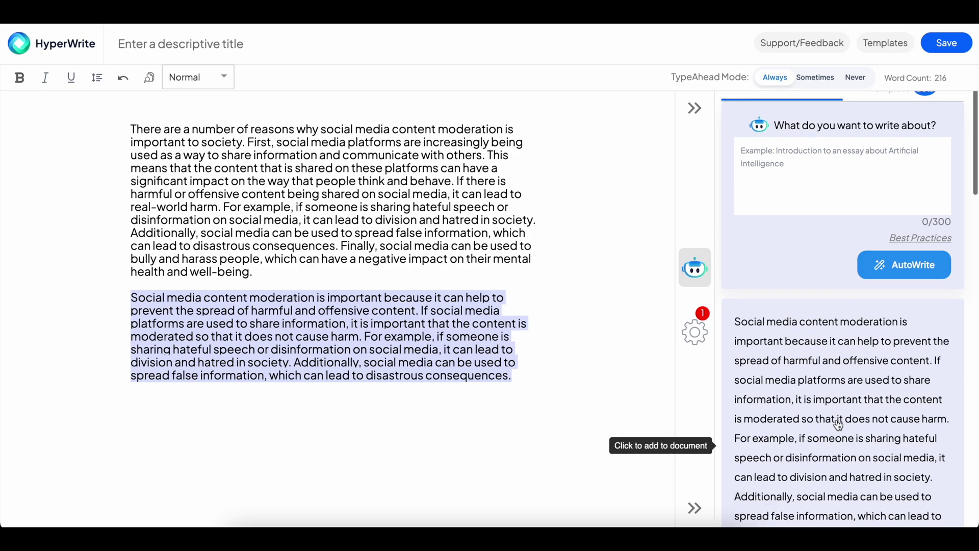
click(836, 391)
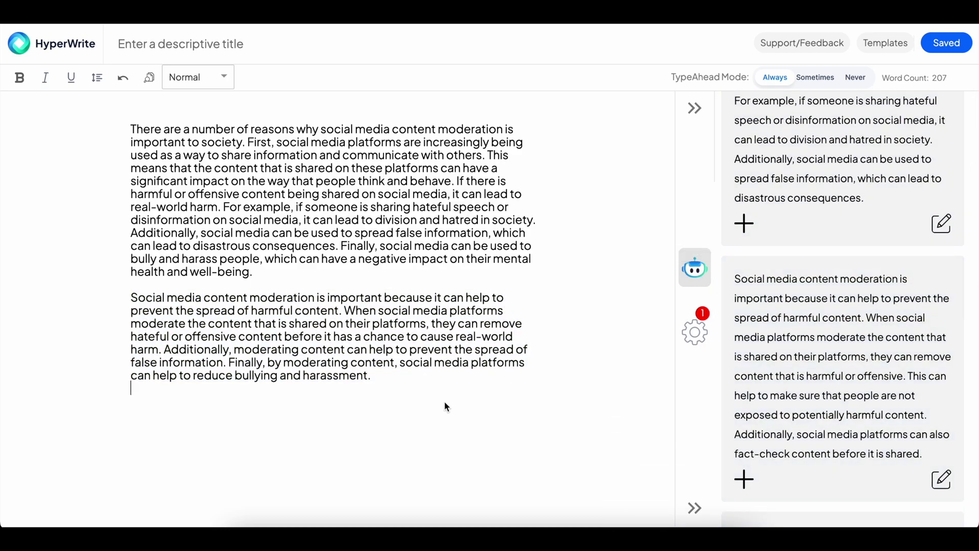
drag(401, 373, 125, 130)
Copy the HyperWrite essay into GLTR, replacing the old essay, and analyse it
key(ctrl+c)
key(alt+Tab)
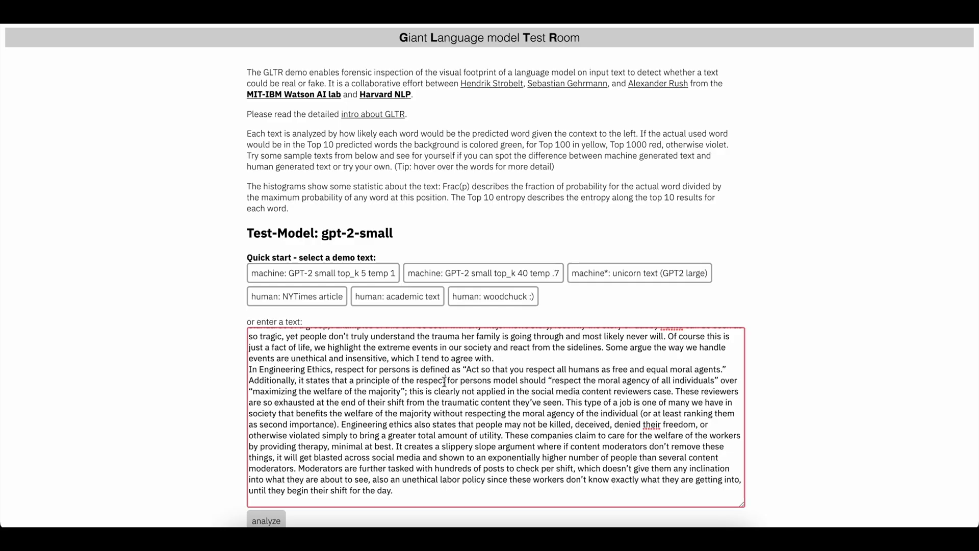
key(ctrl+a)
key(ctrl+v)
scroll(258, 472, down, 1)
click(263, 487)
Inspect word predictions across the mostly green colour-coded result
scroll(253, 486, down, 3)
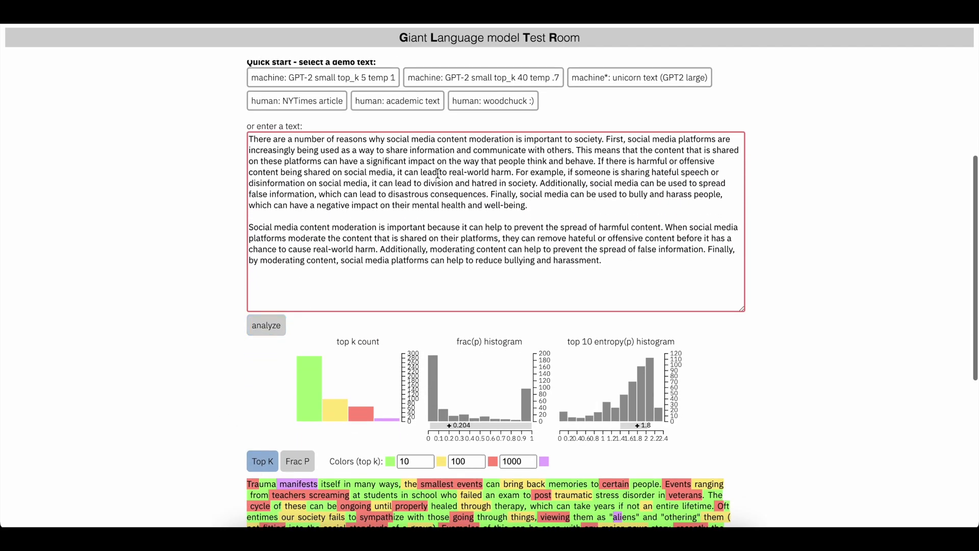
scroll(150, 326, down, 3)
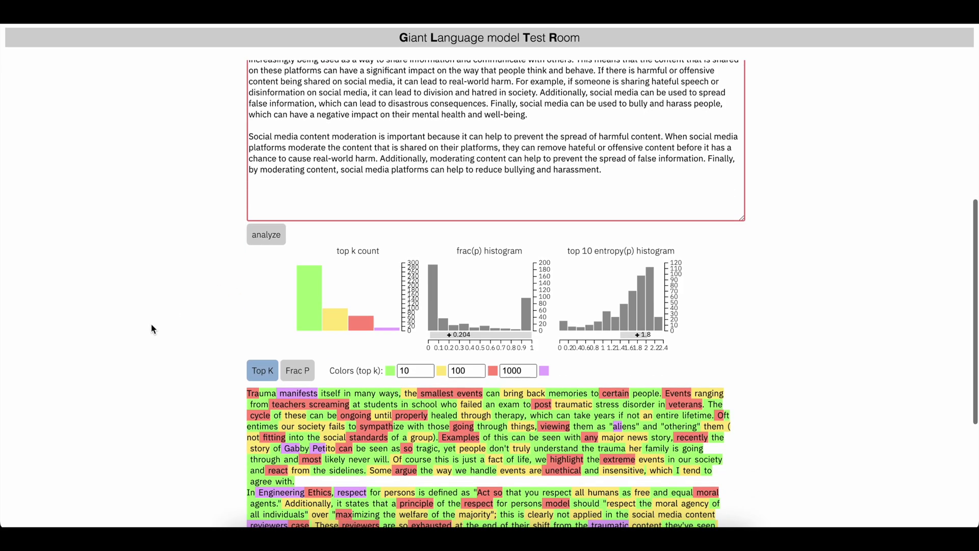
scroll(191, 319, down, 2)
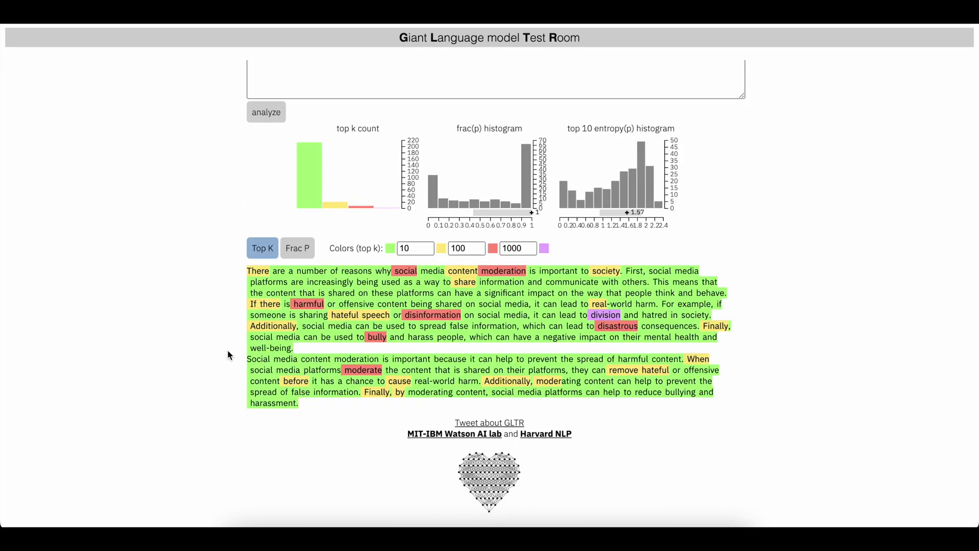
mouse_move(301, 306)
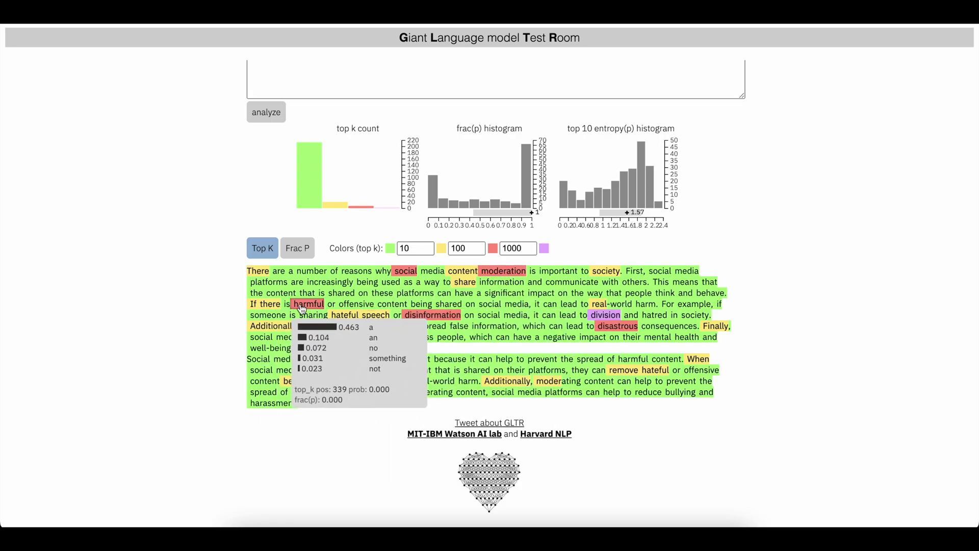
mouse_move(402, 274)
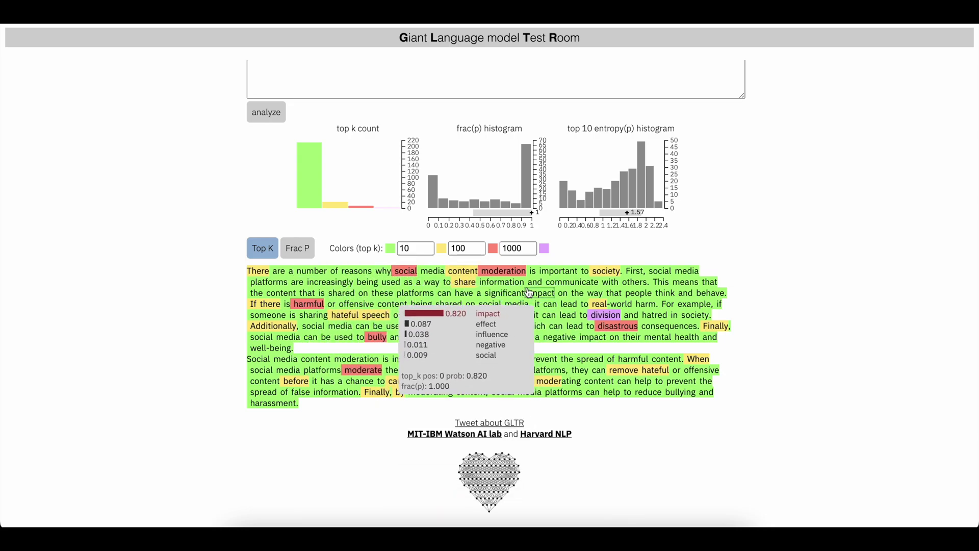
mouse_move(592, 339)
mouse_move(604, 318)
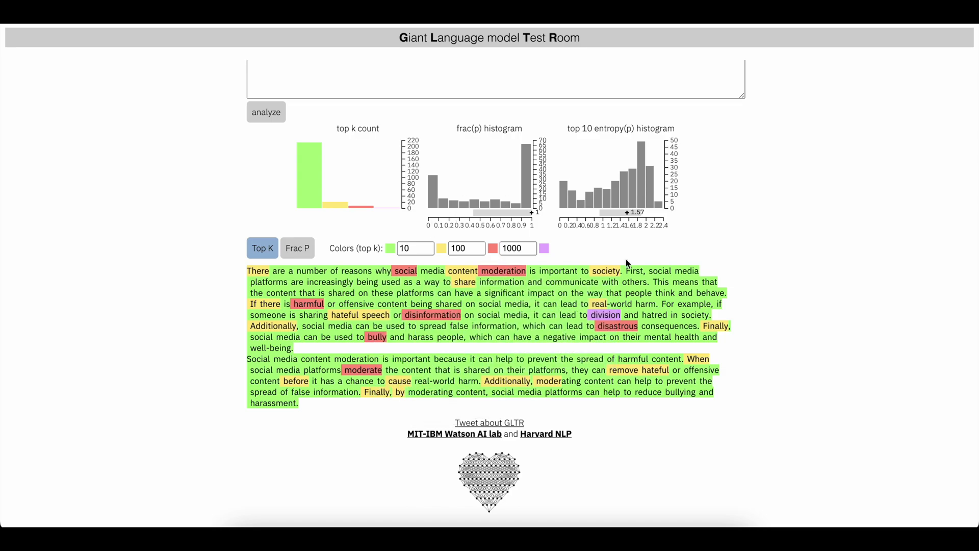
scroll(627, 260, up, 8)
scroll(739, 305, down, 8)
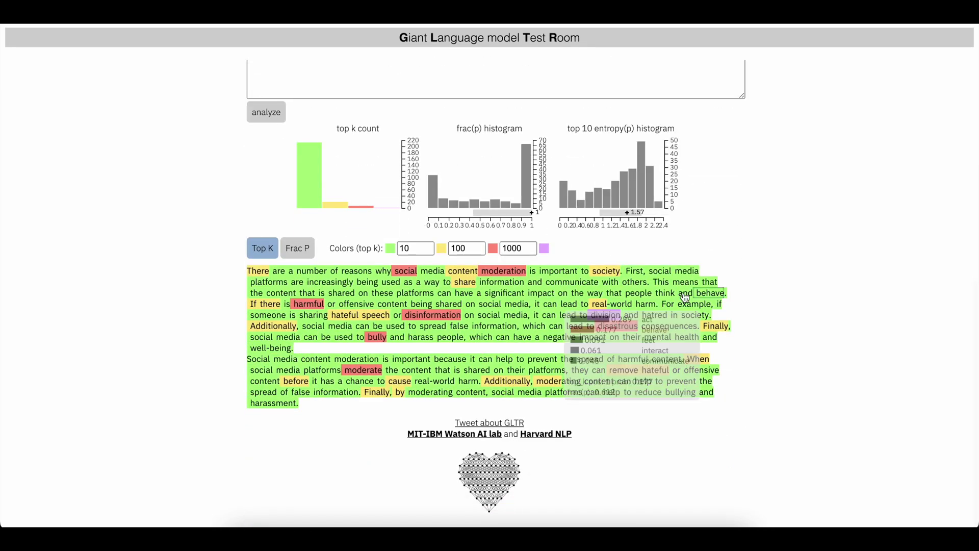
Toggle between Frac P shading and Top K colouring, finishing on Top K at the page top
click(300, 253)
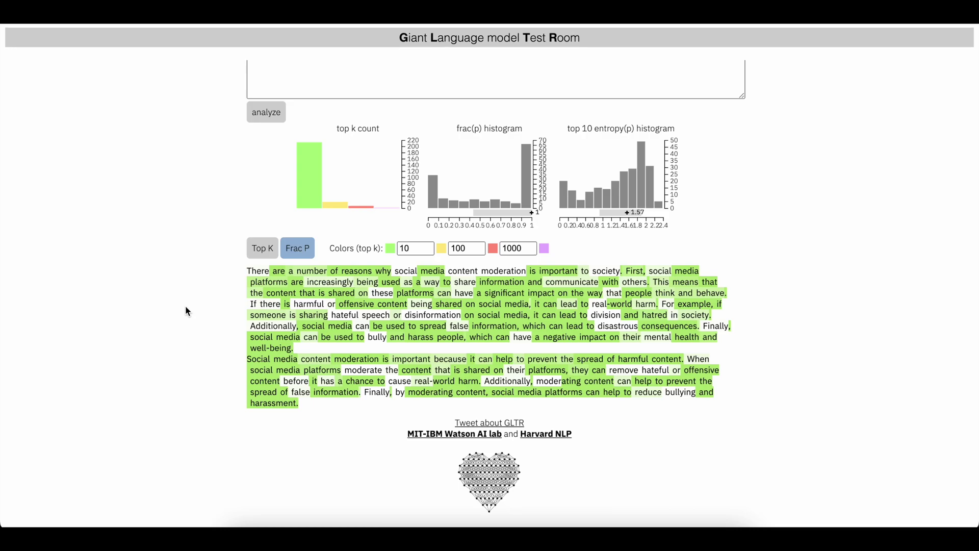
scroll(186, 305, up, 1)
click(291, 273)
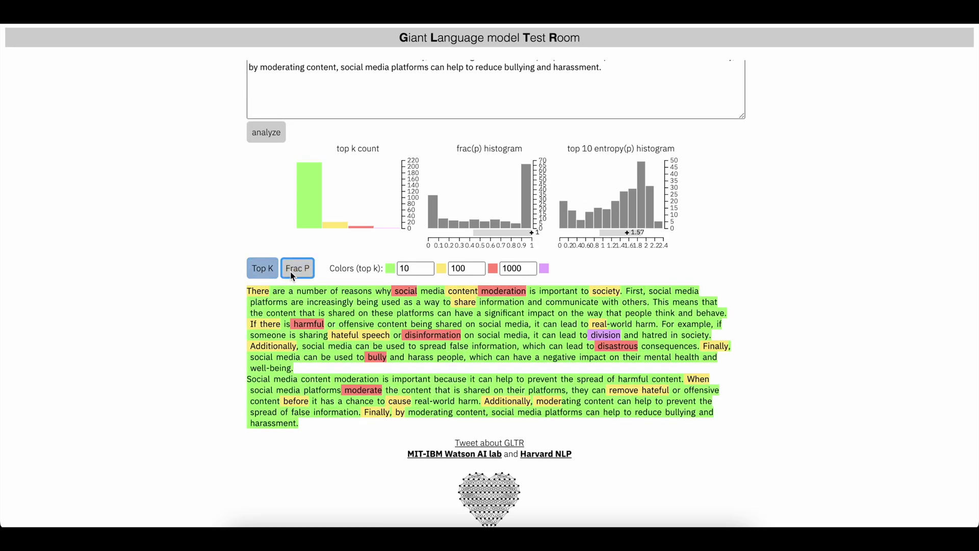
mouse_move(493, 292)
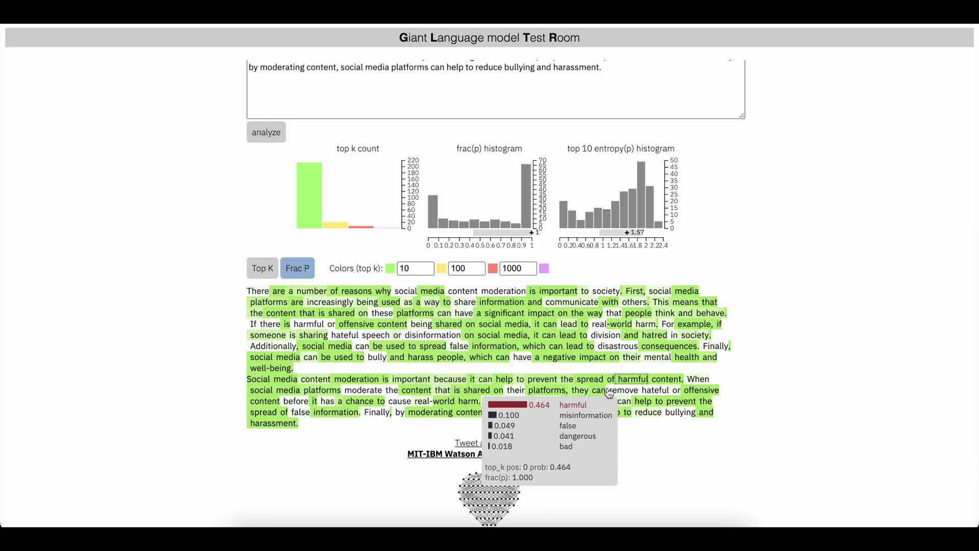
click(270, 267)
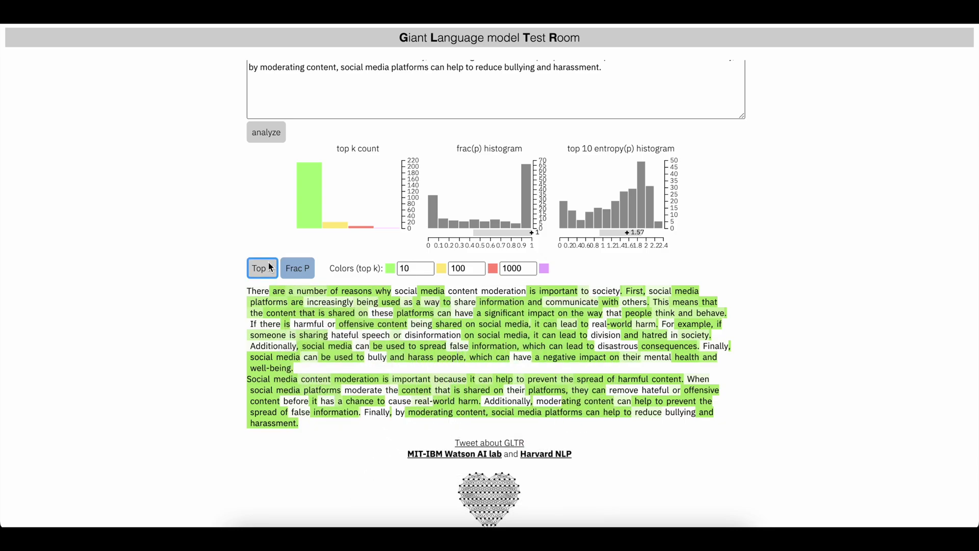
click(298, 270)
click(265, 268)
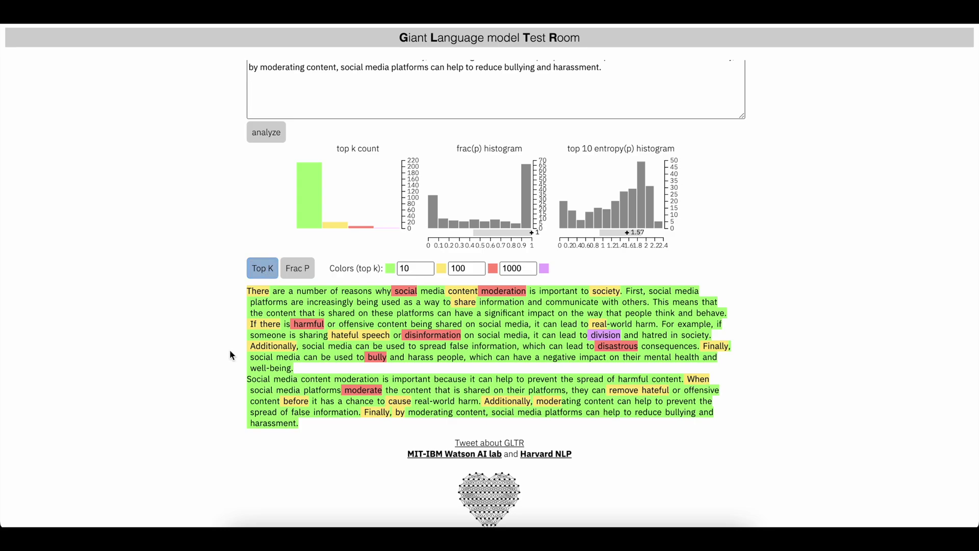
scroll(229, 350, down, 1)
scroll(179, 304, up, 2)
scroll(180, 306, down, 2)
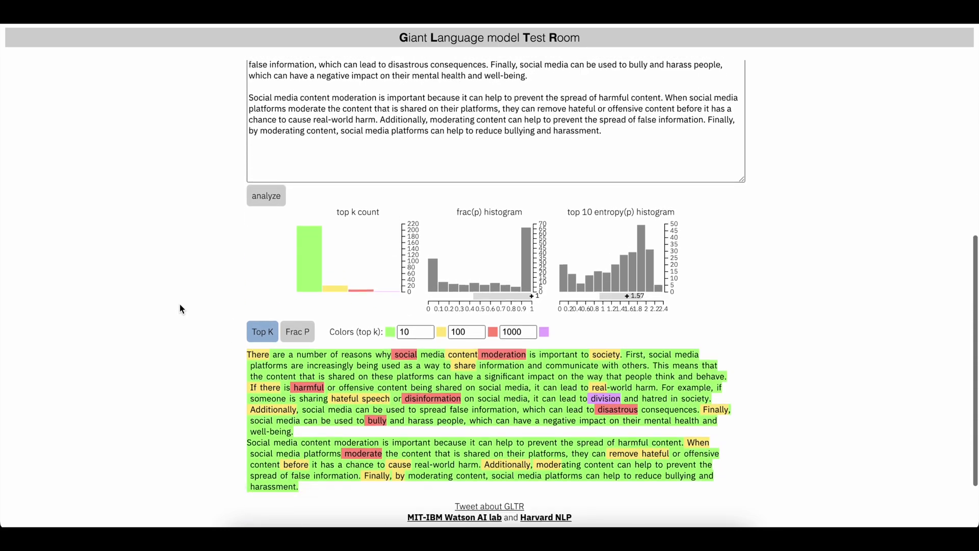
scroll(501, 254, up, 3)
scroll(502, 254, up, 4)
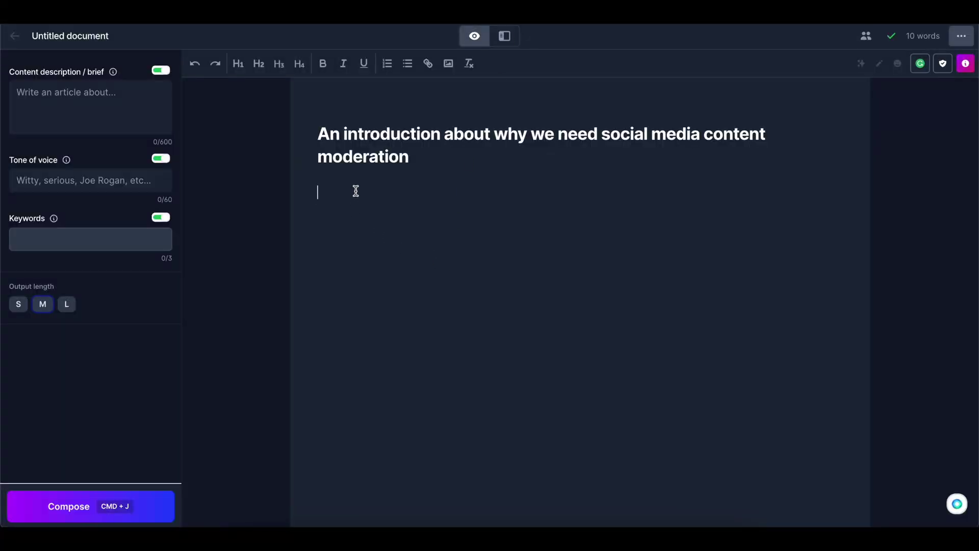
Copy the H1 heading into Jasper's content brief and set Output length to L
mouse_move(319, 133)
mouse_down()
mouse_move(459, 170)
mouse_move(304, 122)
mouse_up()
click(433, 208)
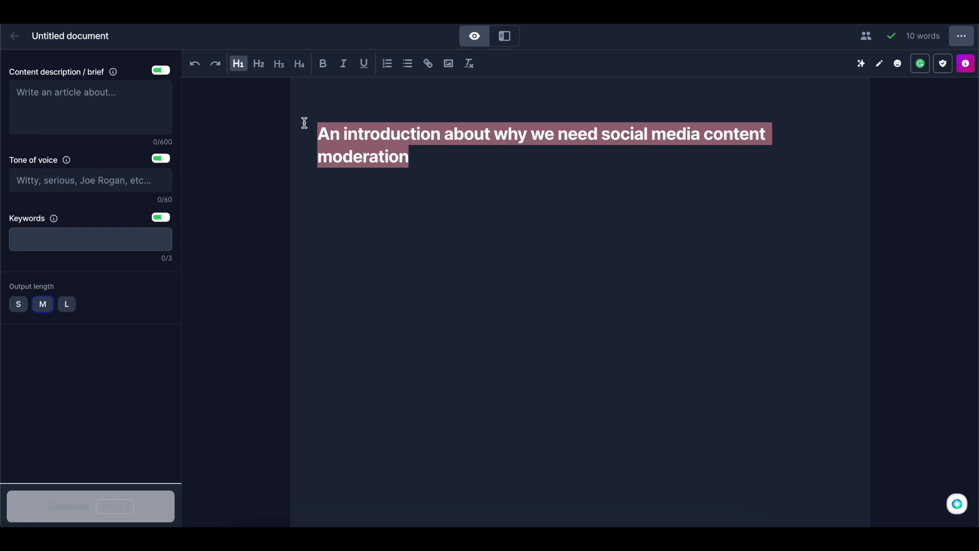
click(140, 123)
key(super+v)
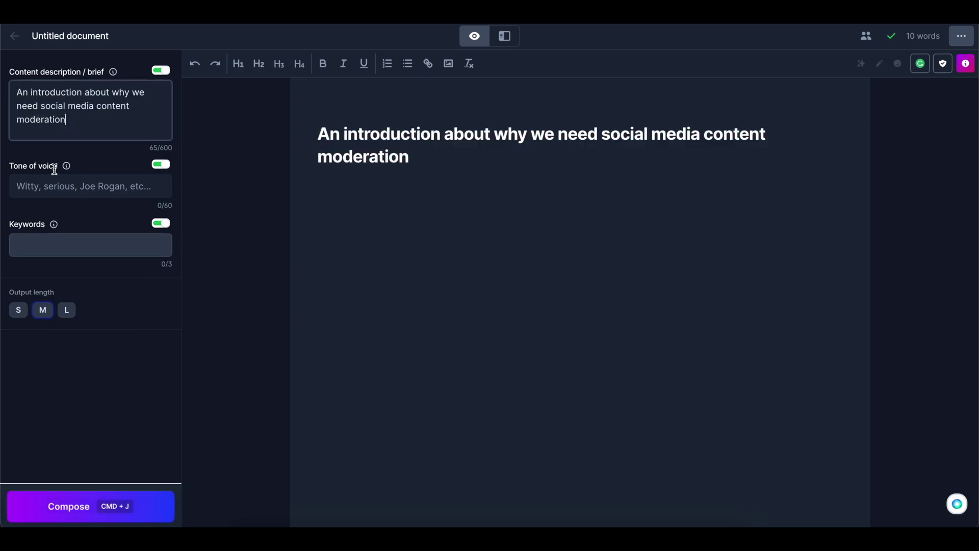
click(48, 187)
click(324, 250)
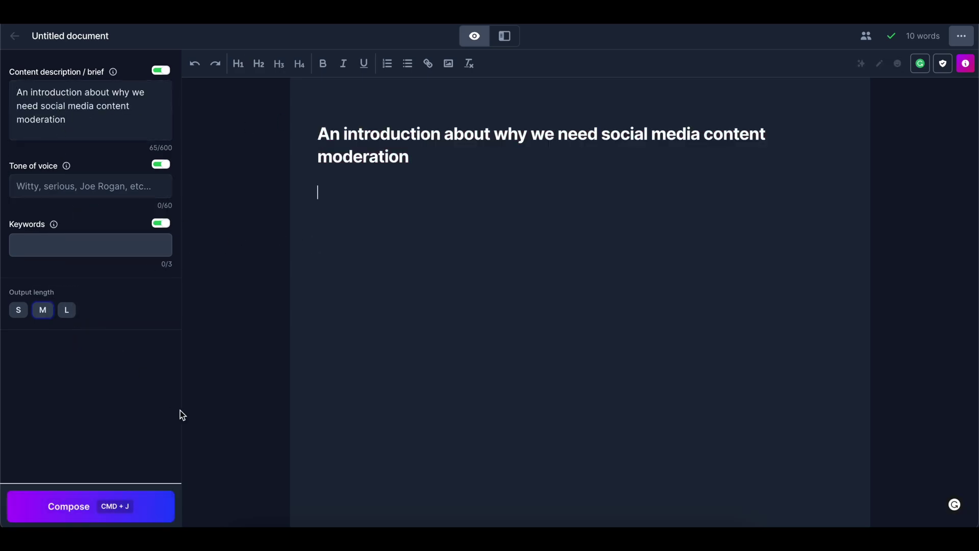
click(67, 310)
Compose the introduction twice in Jasper and select the generated text
click(171, 496)
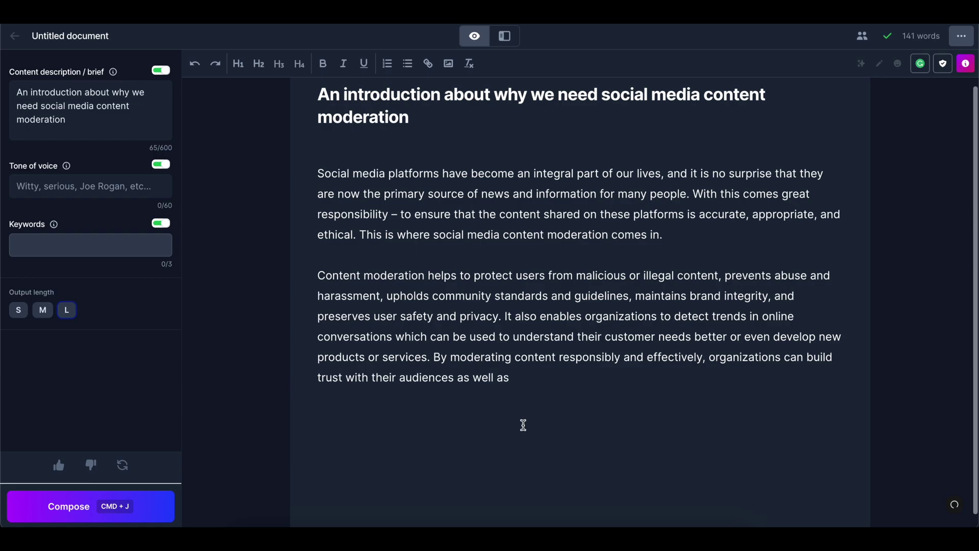
click(142, 519)
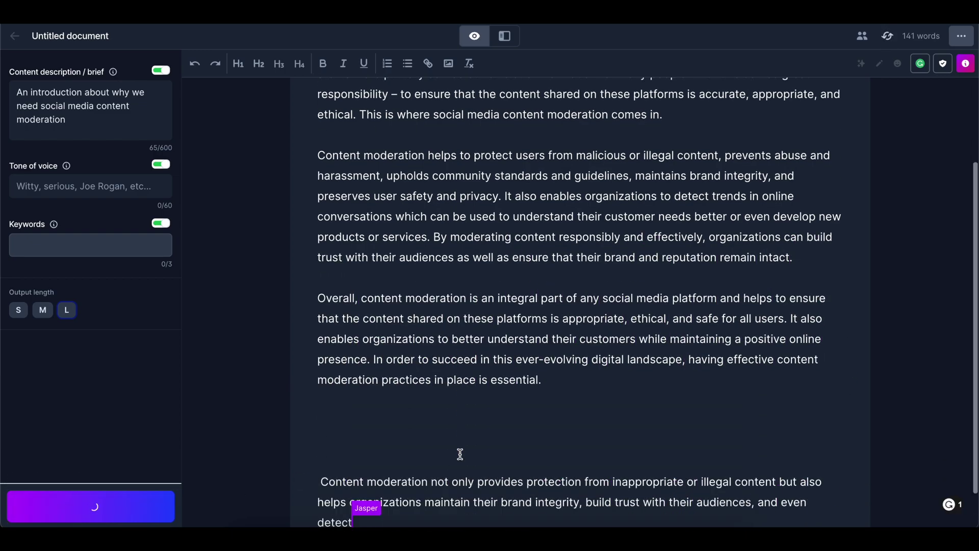
drag(571, 332, 312, 217)
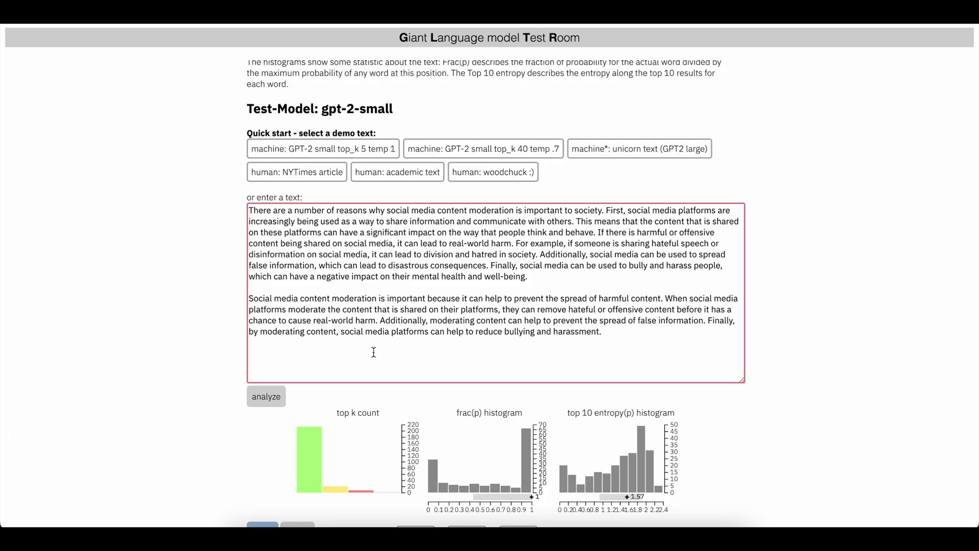
Replace the GLTR input with the Jasper article and analyze it
key(ctrl+a)
key(ctrl+v)
click(266, 396)
scroll(188, 438, down, 5)
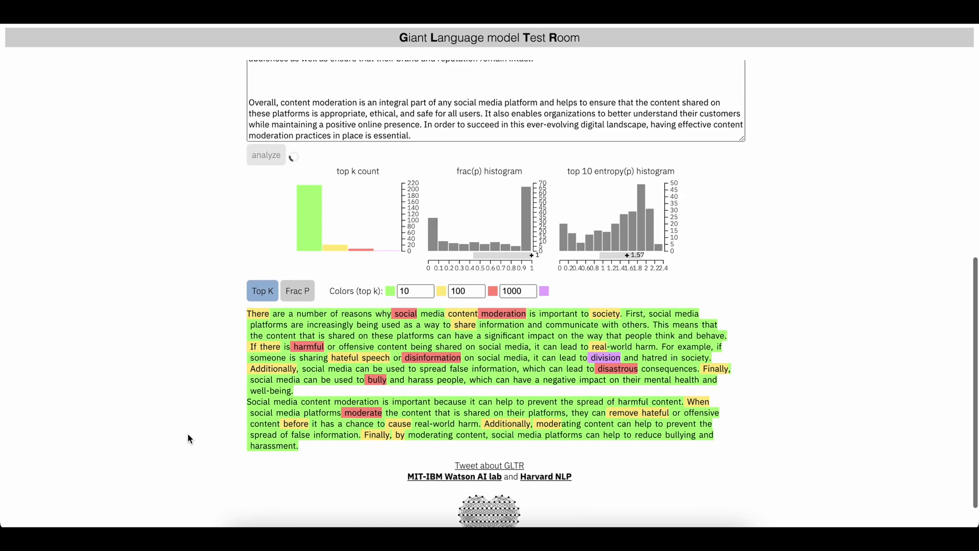
scroll(311, 274, up, 4)
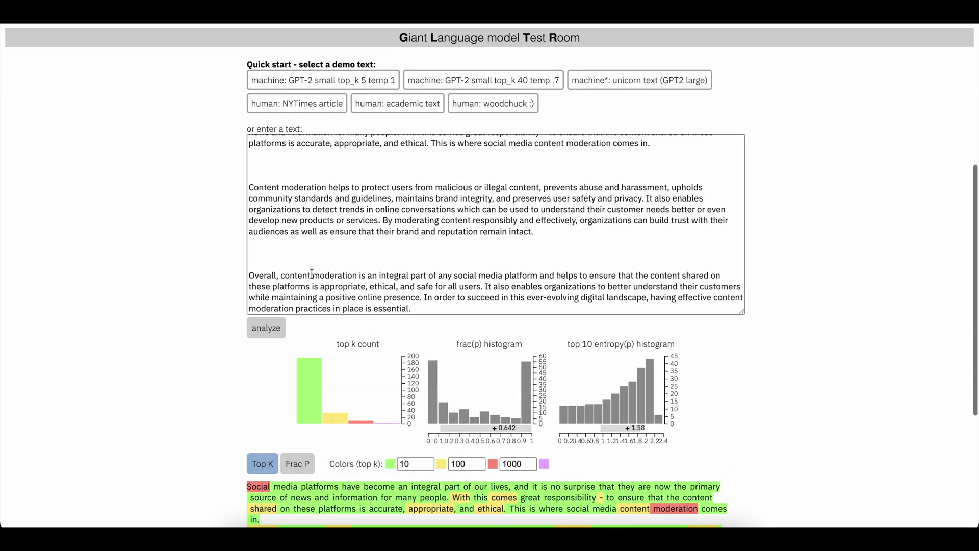
Delete the blank lines before 'Overall' and 'Content moderation', then re-analyze and review the colours
click(311, 265)
key(BackSpace)
key(BackSpace)
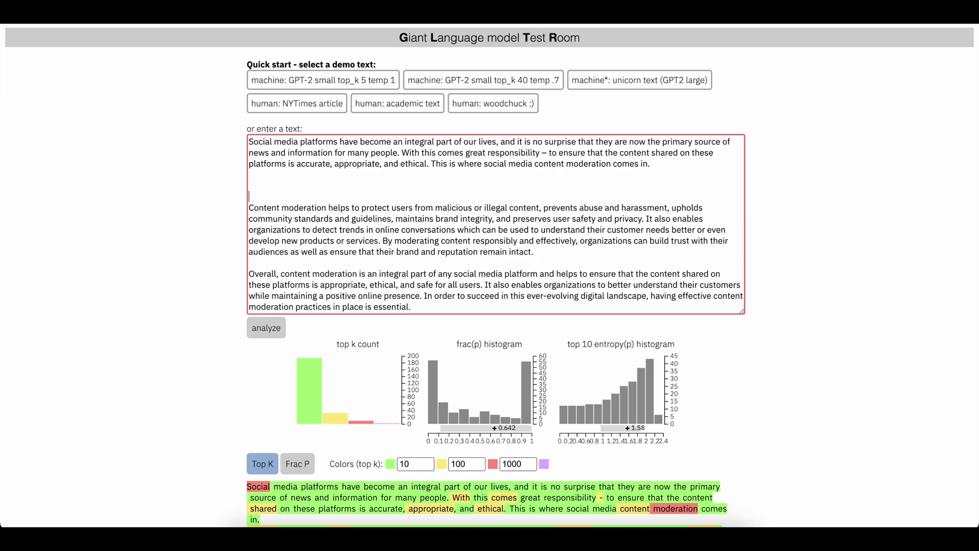
key(BackSpace)
click(278, 328)
scroll(286, 329, down, 3)
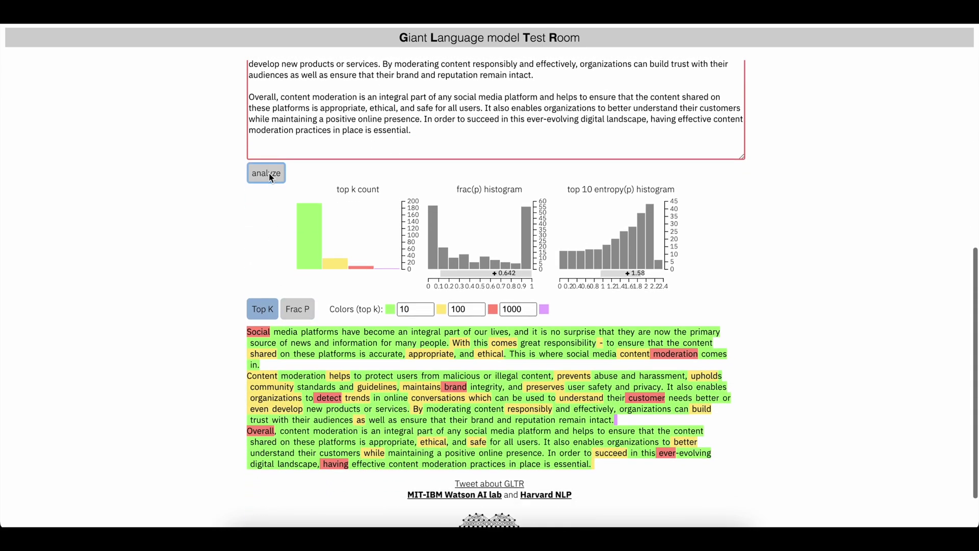
scroll(216, 244, down, 1)
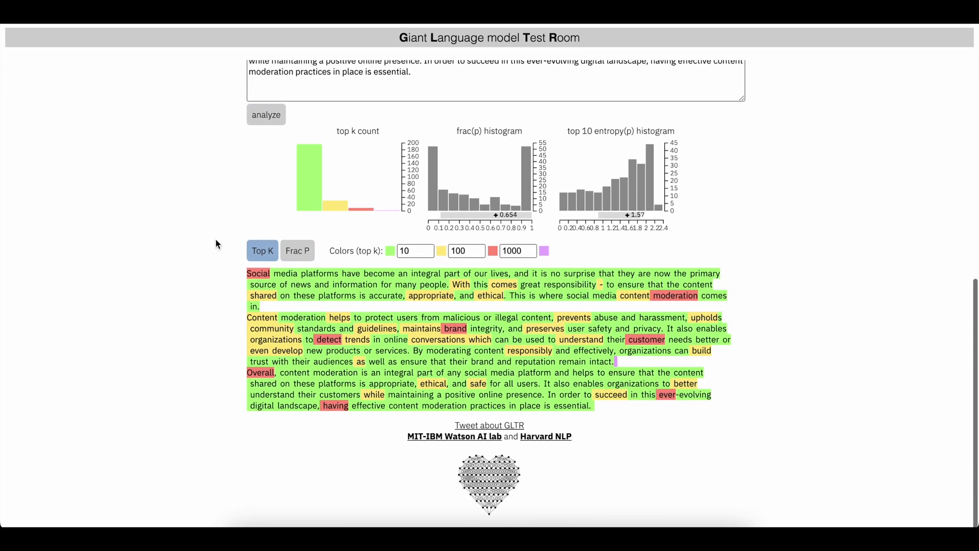
mouse_move(440, 400)
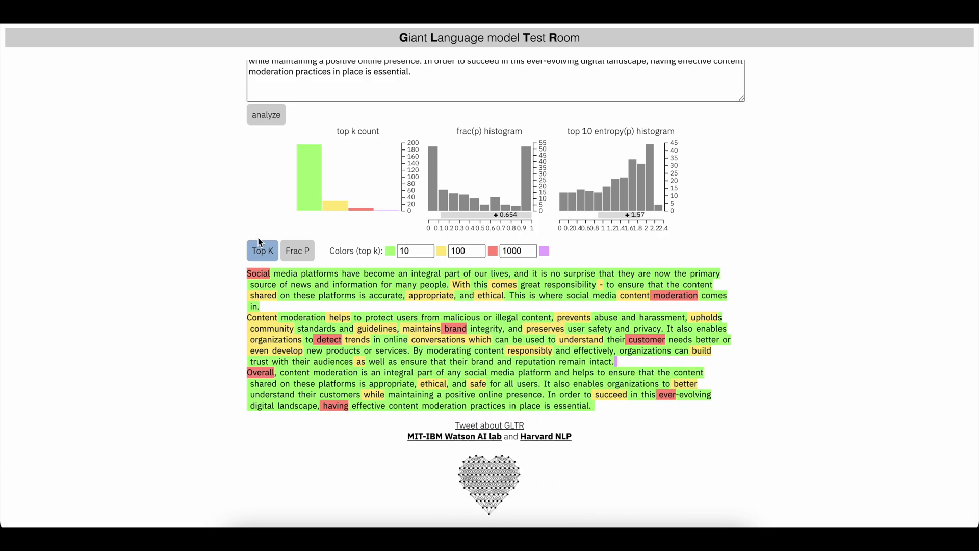
mouse_move(259, 280)
scroll(741, 216, down, 1)
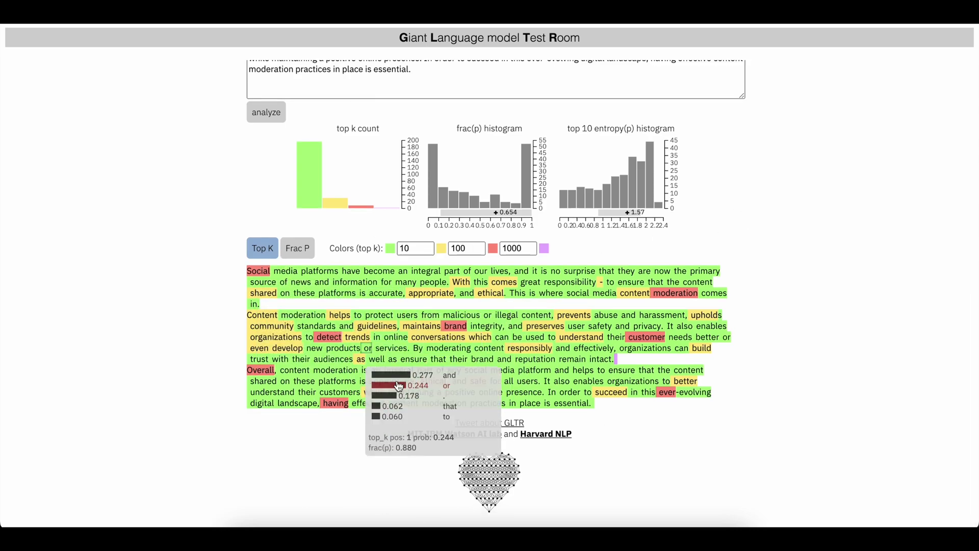
scroll(738, 419, up, 8)
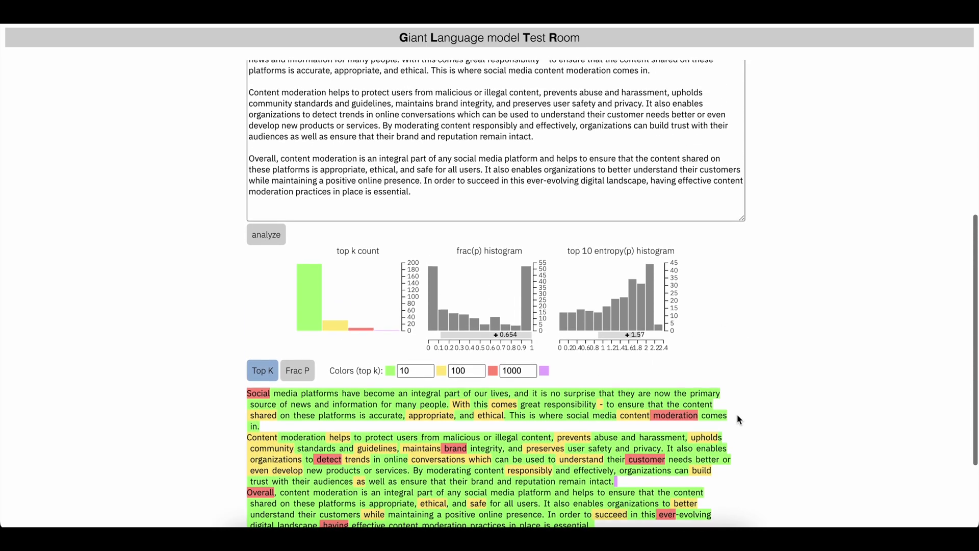
scroll(737, 414, down, 7)
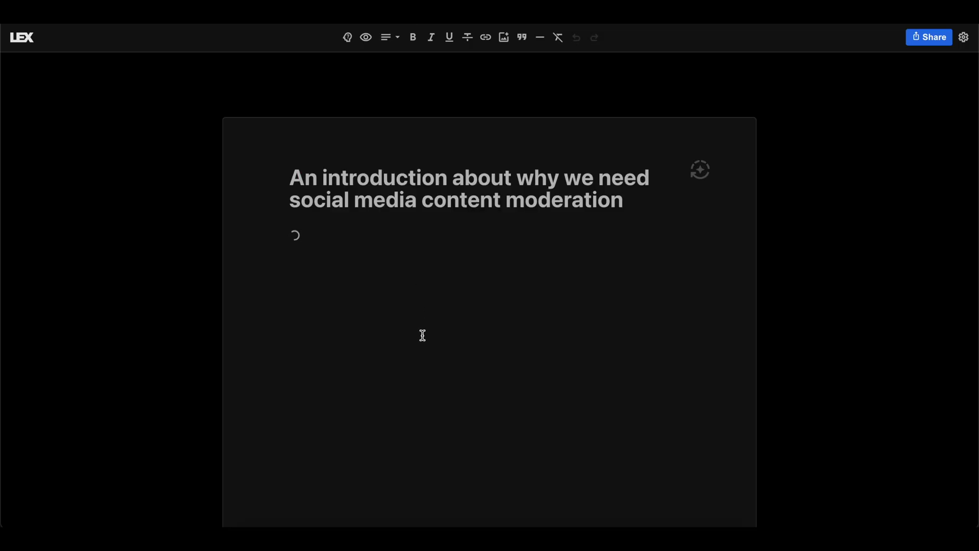
Start a new Lex document titled with the heading and select its generated 'In an age where social media is so prevalent' paragraph
drag(654, 204, 256, 149)
key(ctrl+c)
click(22, 41)
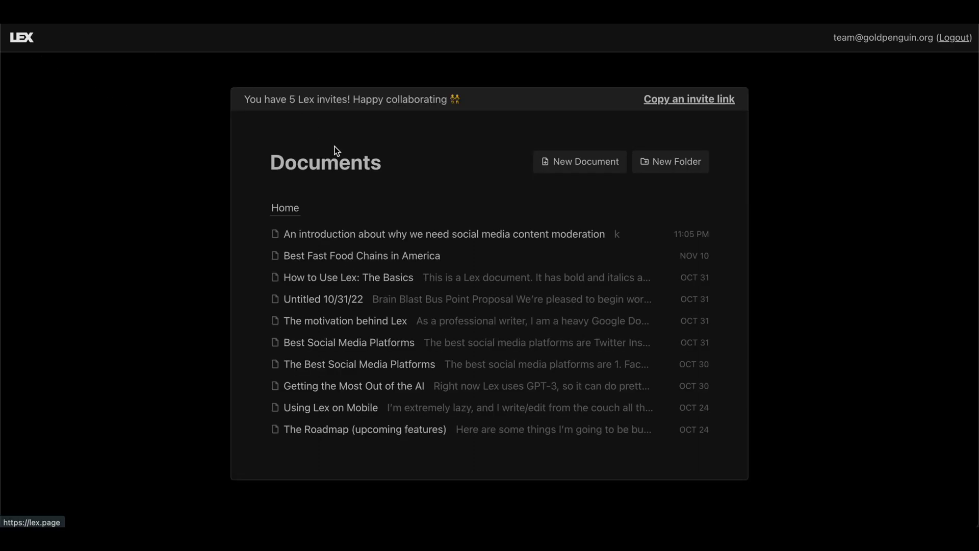
click(587, 171)
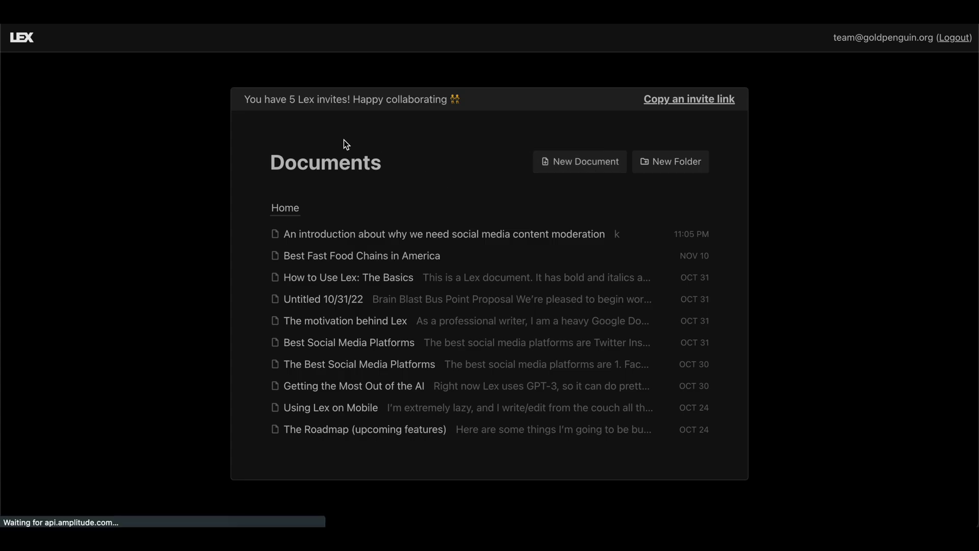
triple_click(384, 190)
key(ctrl+v)
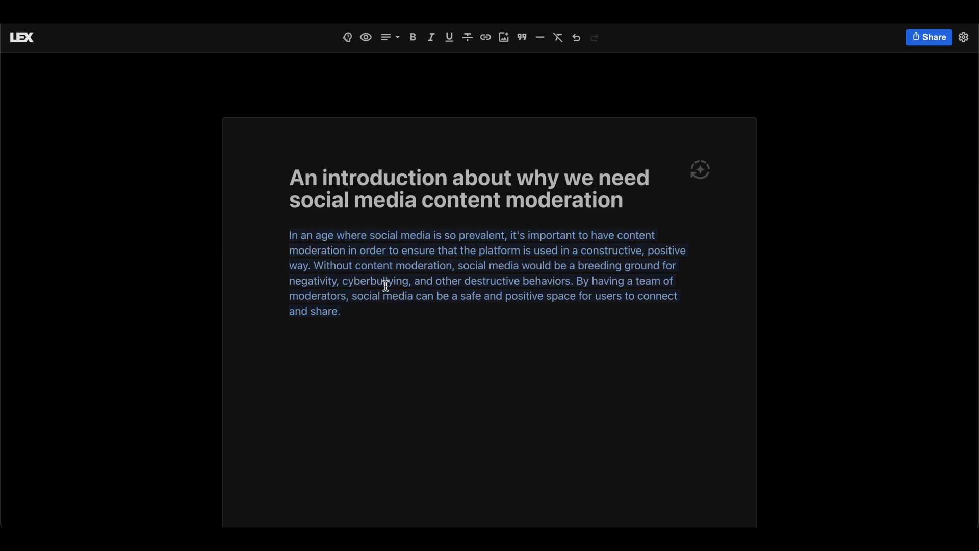
drag(384, 310, 270, 241)
key(super+c)
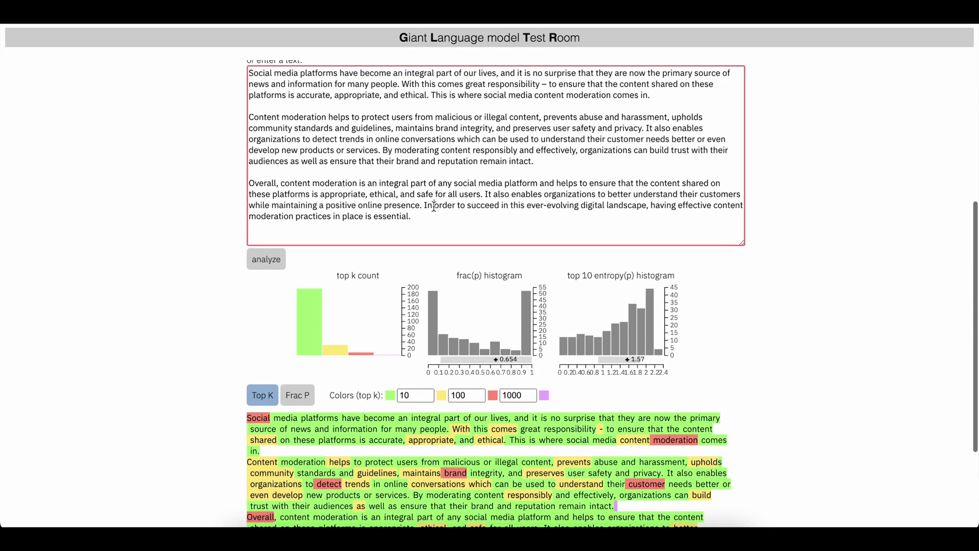
Analyze the pasted Lex paragraph in GLTR and set the yellow Top-K cutoff to 50
key(super+a)
key(super+v)
scroll(250, 301, up, 3)
click(257, 367)
scroll(208, 393, down, 3)
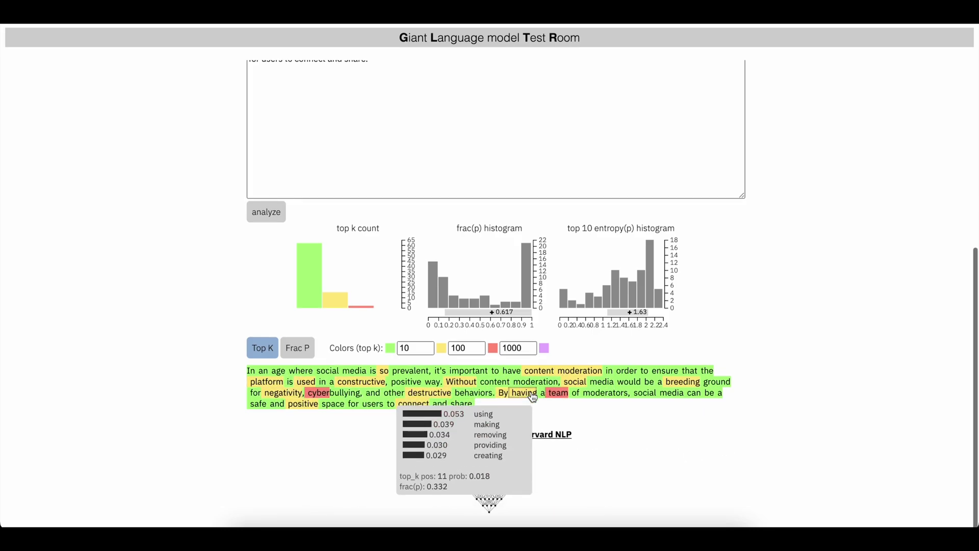
scroll(470, 367, up, 1)
click(466, 357)
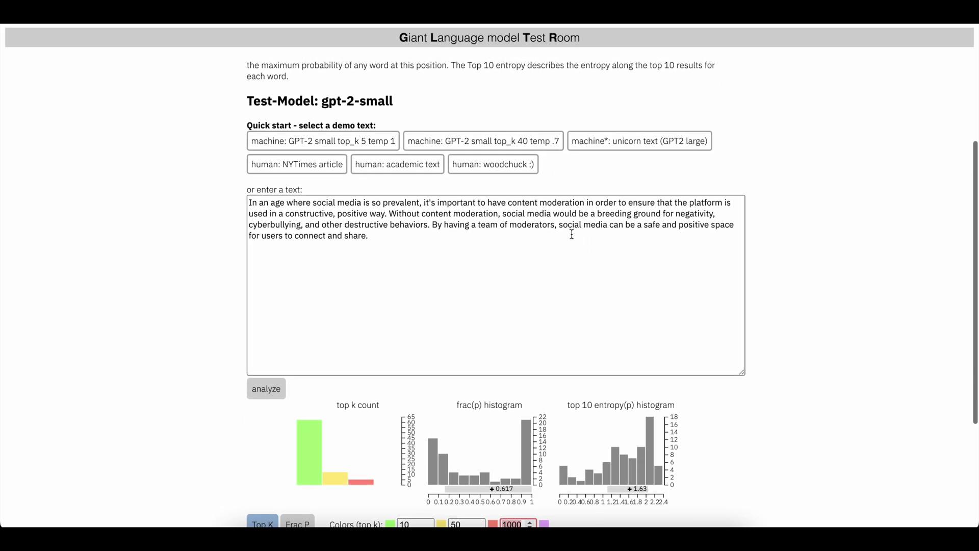
Load and review the woodchuck and human academic sample texts
click(492, 164)
scroll(207, 320, down, 3)
scroll(207, 320, up, 3)
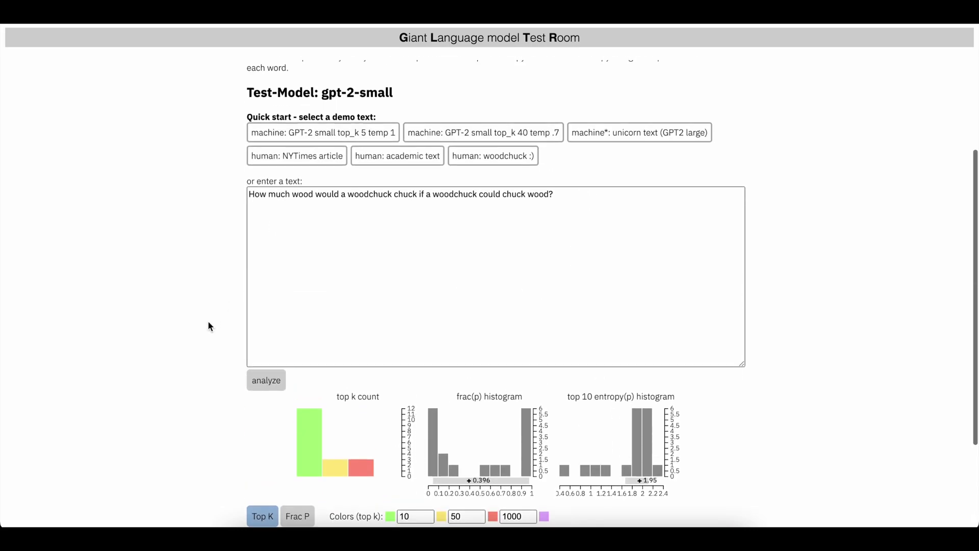
click(415, 158)
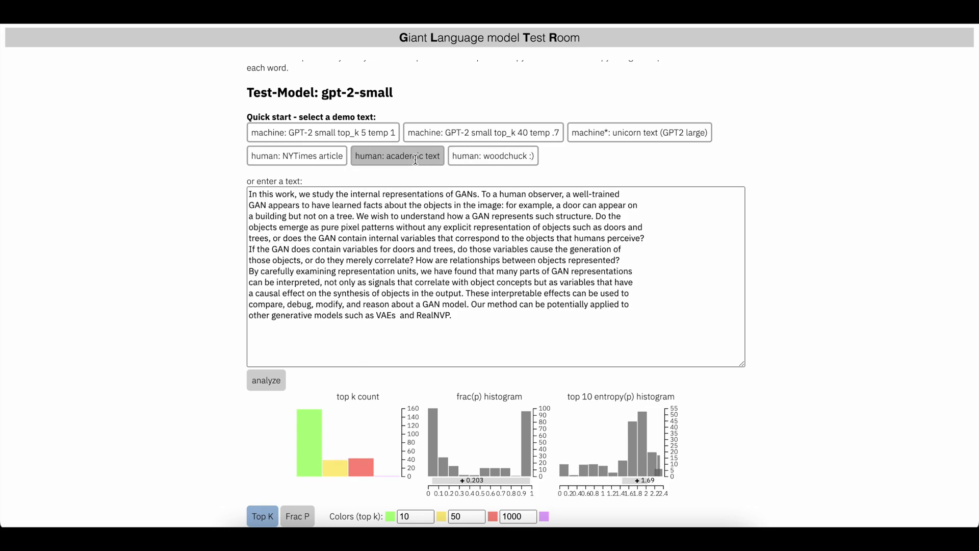
scroll(89, 331, down, 4)
scroll(88, 331, up, 7)
Load the GPT-2 small top_k 40 sample, then the unicorn text, and scroll through its analysis
click(506, 277)
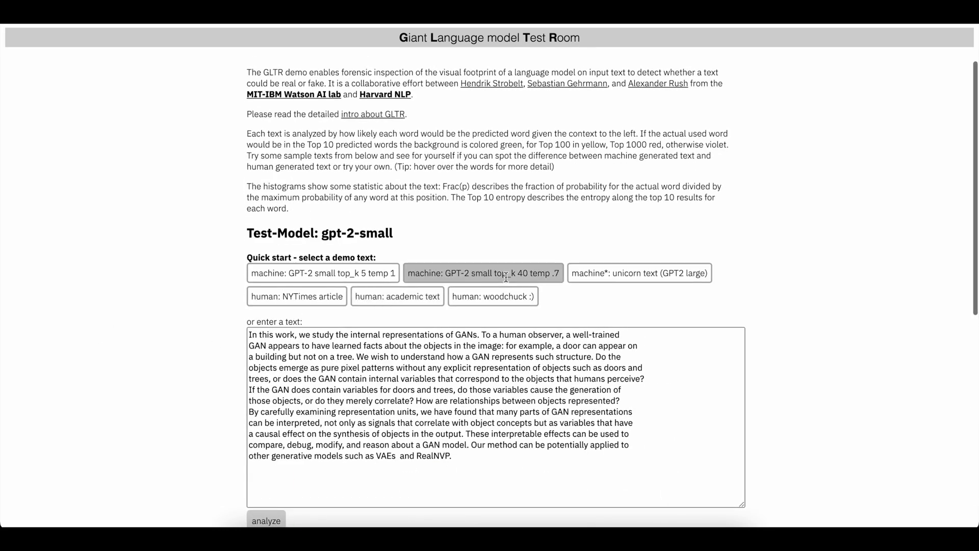
click(640, 272)
scroll(699, 375, down, 5)
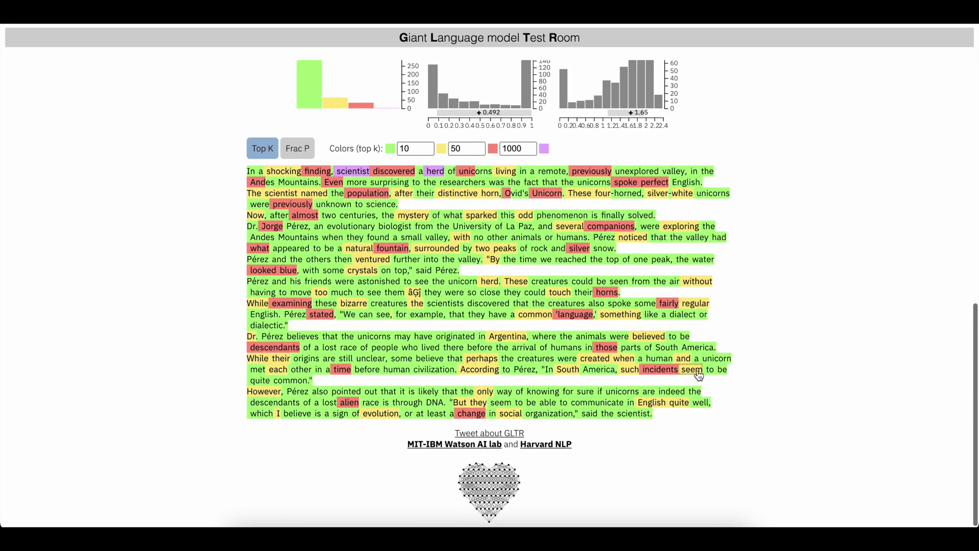
scroll(699, 376, up, 15)
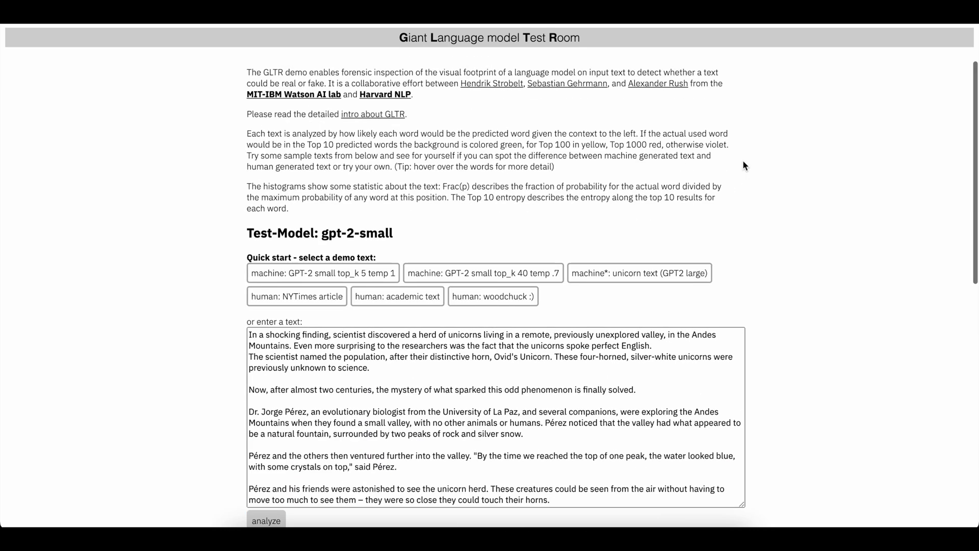
scroll(743, 161, down, 10)
scroll(765, 178, down, 5)
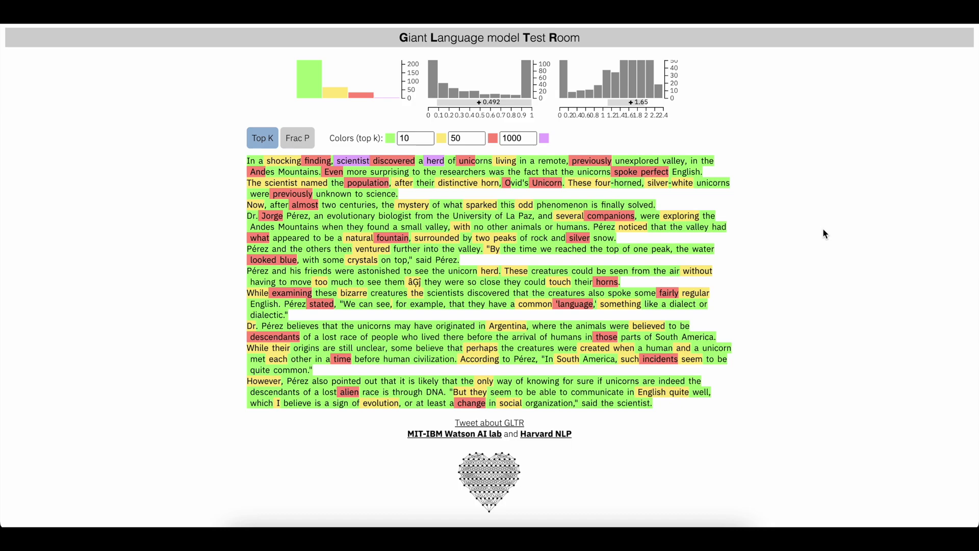
scroll(823, 230, up, 15)
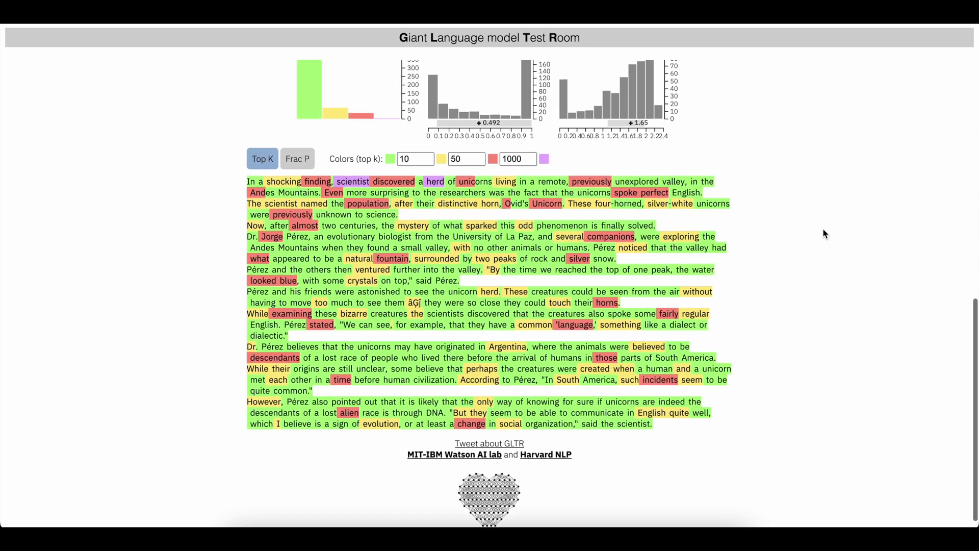
scroll(824, 230, down, 15)
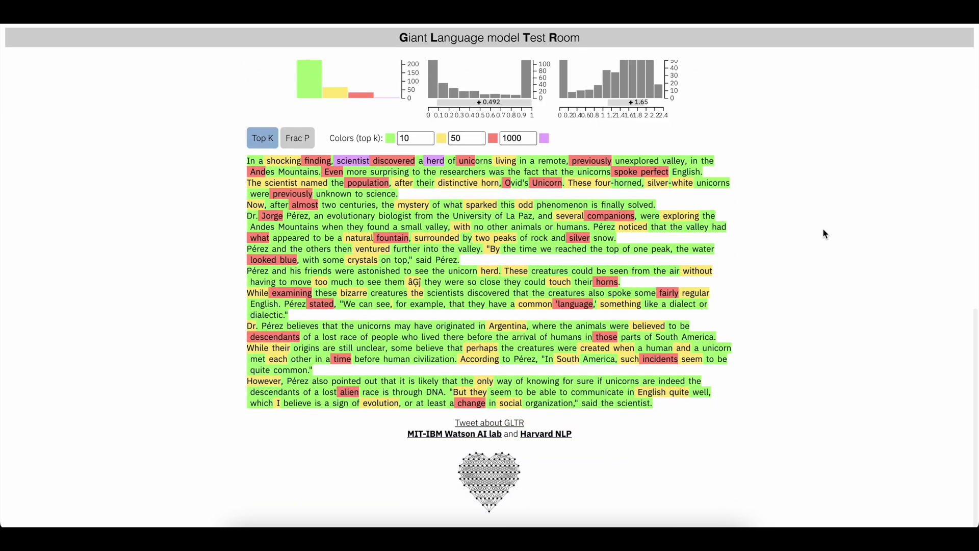
scroll(823, 231, up, 10)
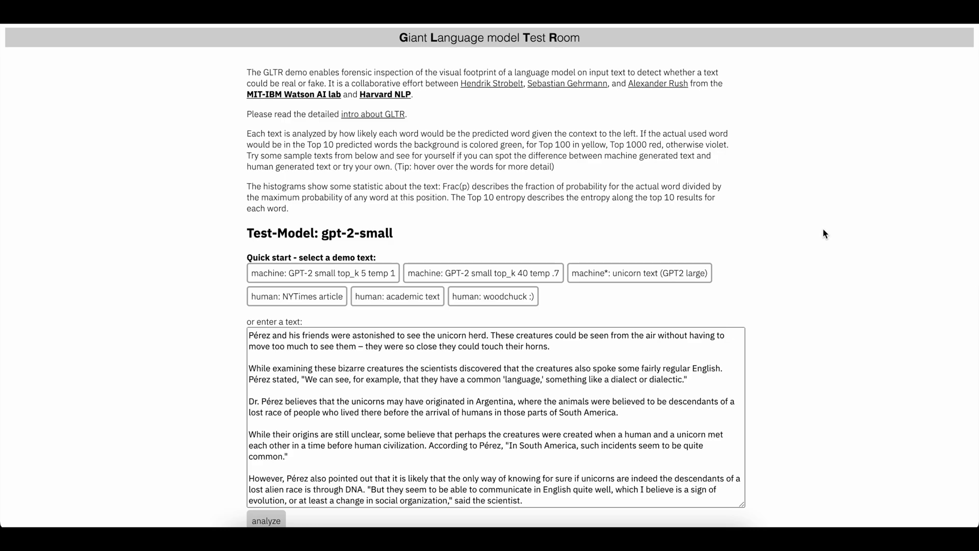
scroll(823, 231, down, 10)
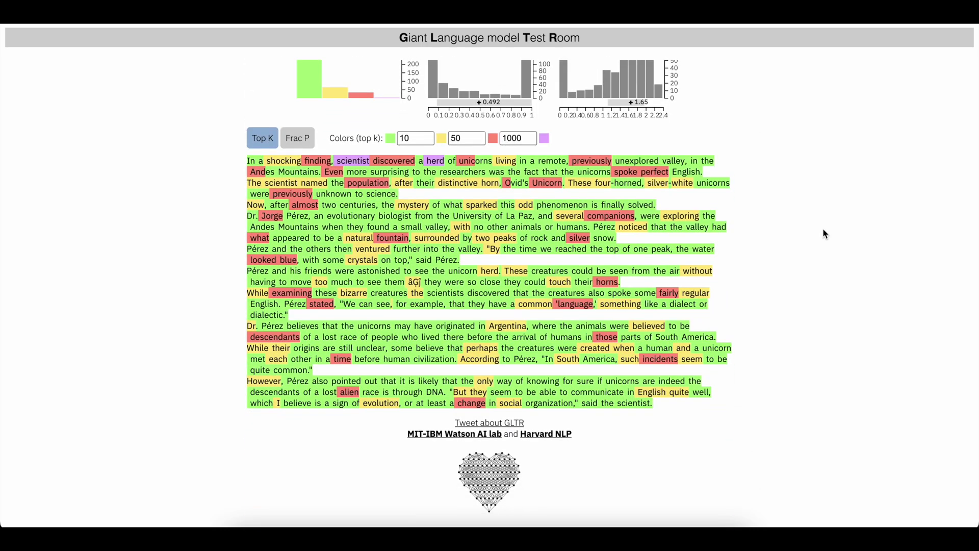